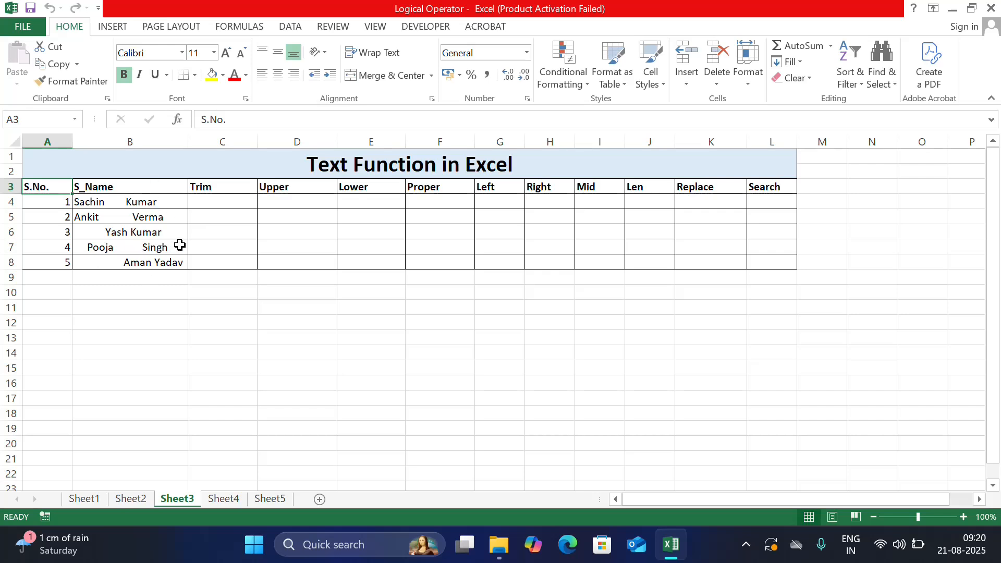
Step: Enter =TRIM(B4) in C4 to clean the name's spaces, then fill the formula down to C8
click(233, 201)
text(=)
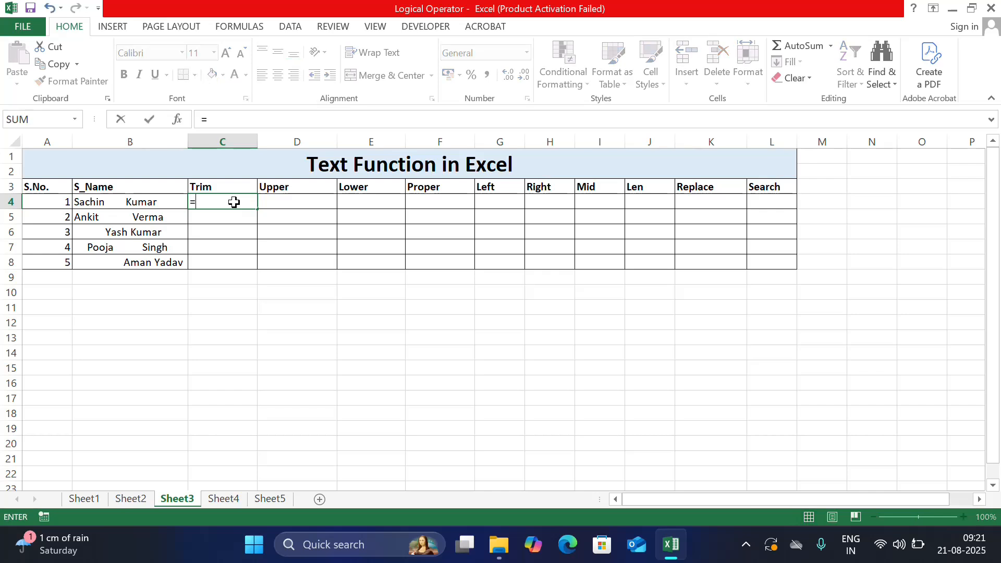
text(trim)
key(Tab)
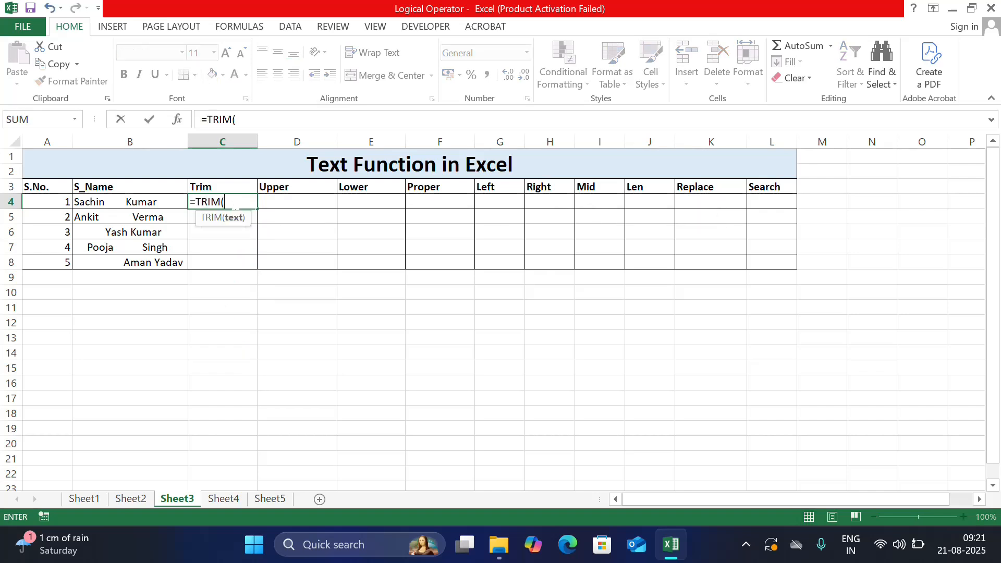
click(147, 205)
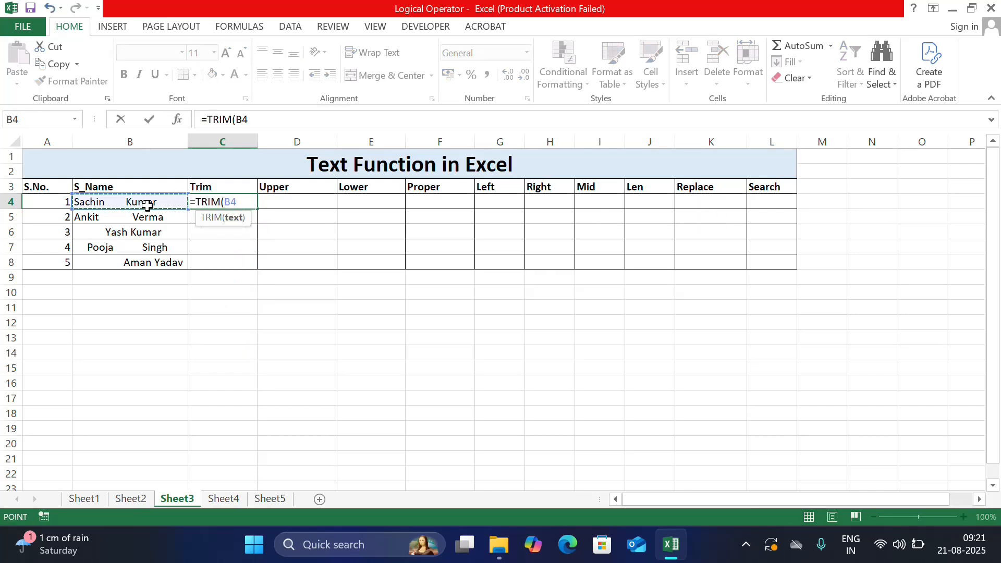
text())
key(Return)
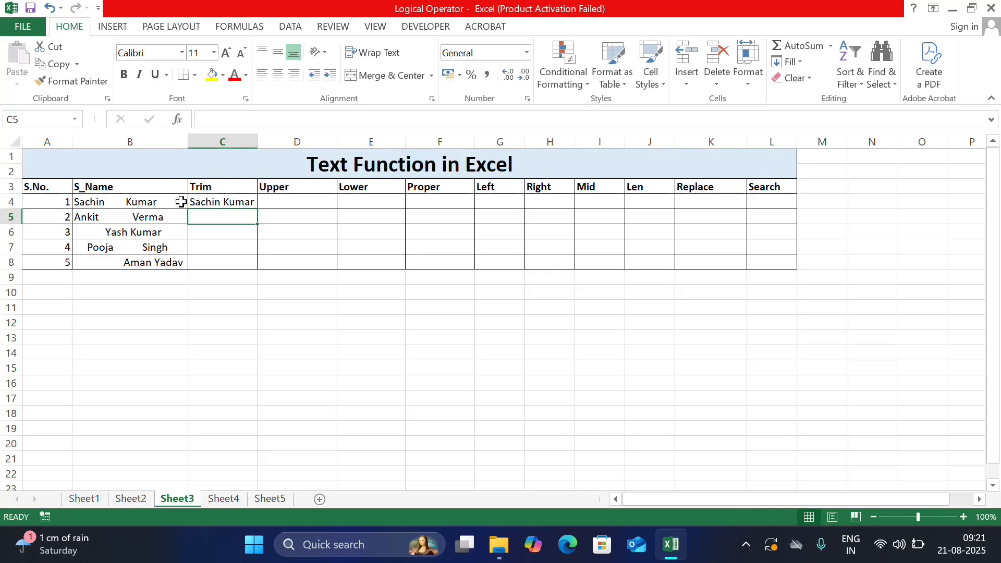
click(216, 202)
drag(257, 208, 253, 271)
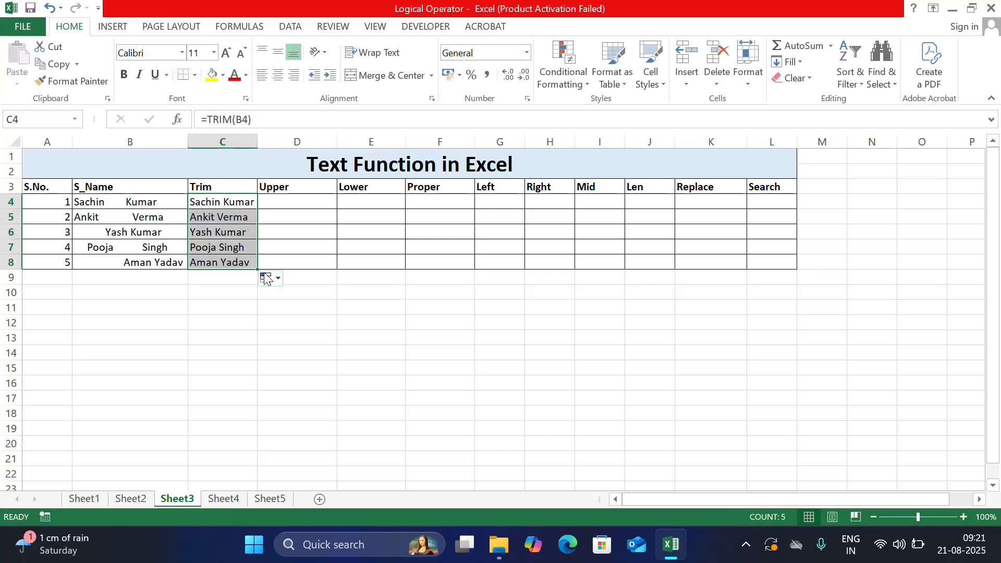
Step: Enter =UPPER(C4) in D4 and fill the formula down through D8
click(306, 205)
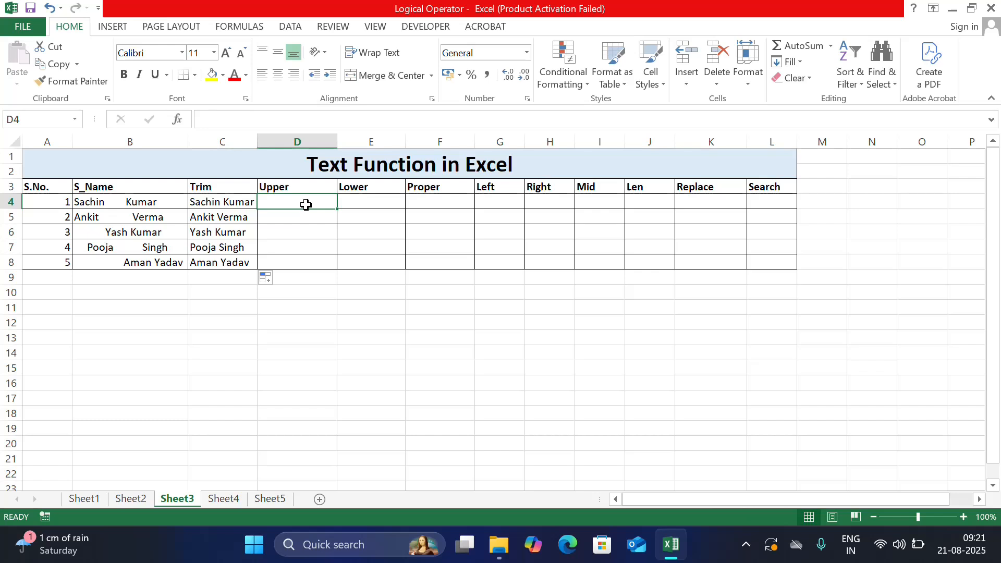
text(=upp)
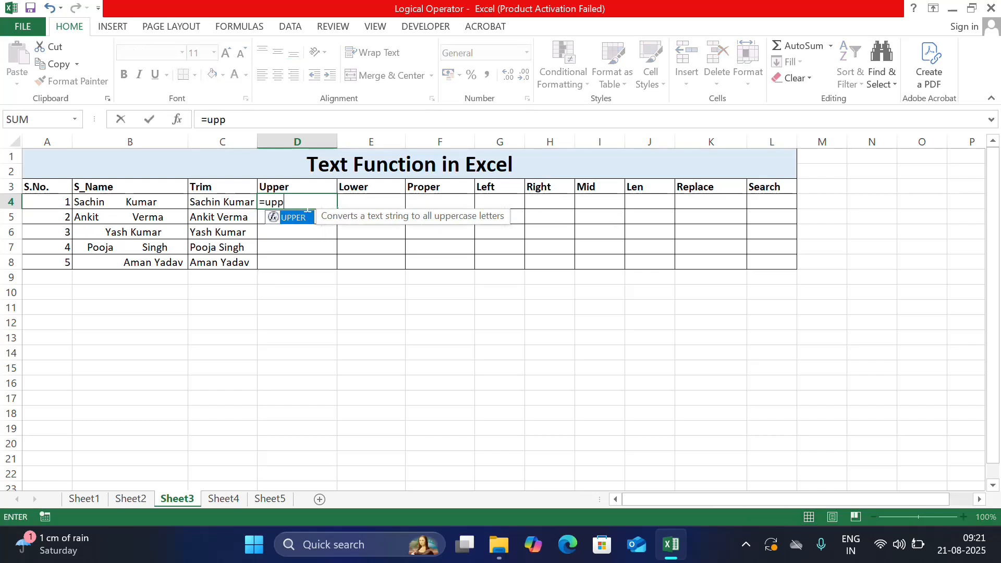
key(Tab)
click(248, 203)
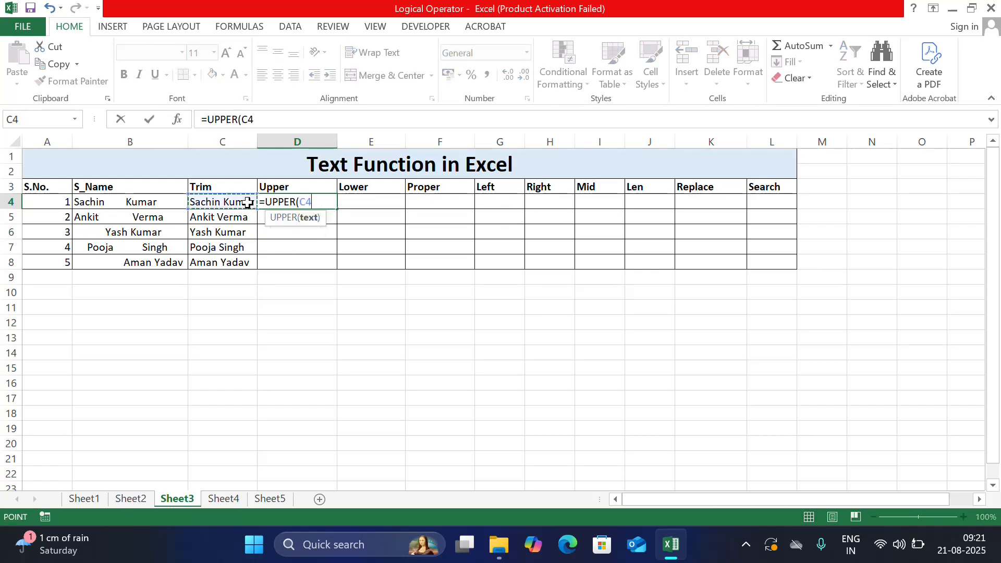
text())
key(Return)
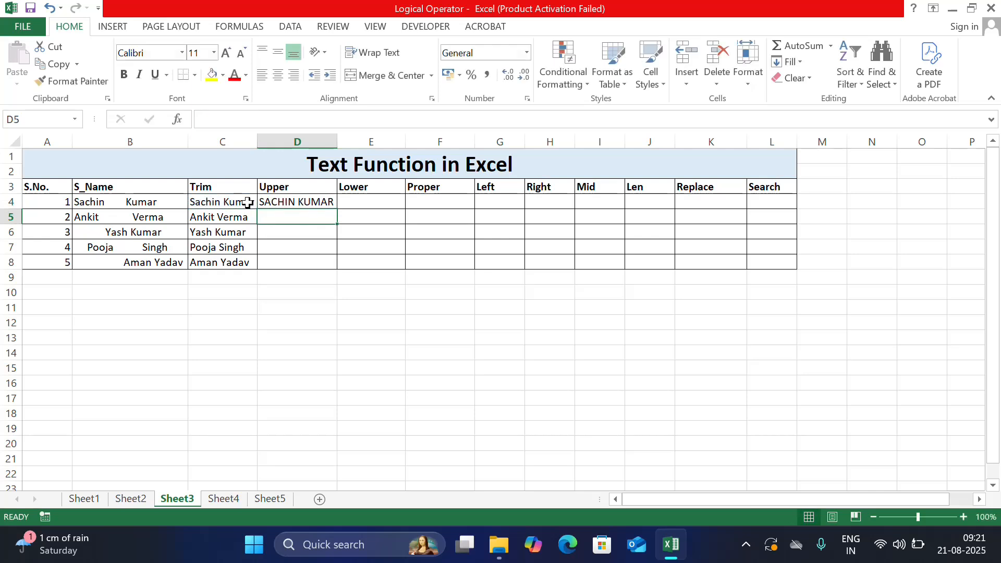
click(324, 197)
drag(332, 208, 339, 270)
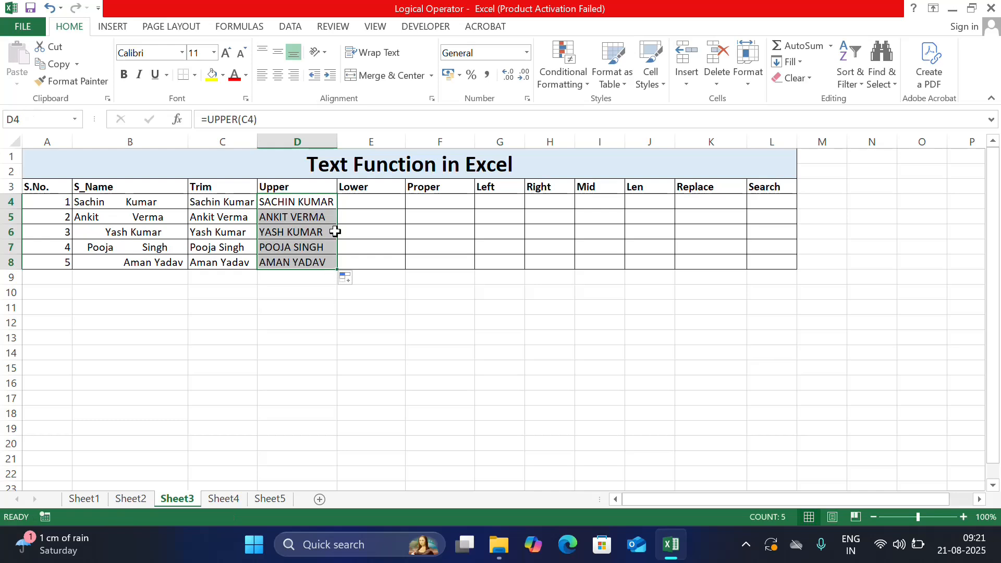
Step: Enter =LOWER(D4) in E4 and fill the formula down through E8
click(355, 200)
text(=)
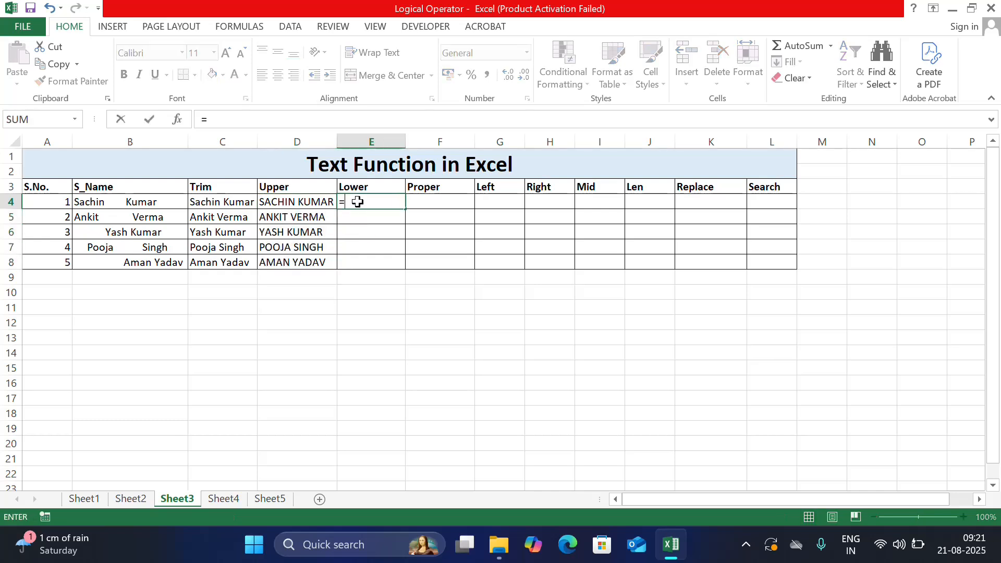
text(lowe)
key(Tab)
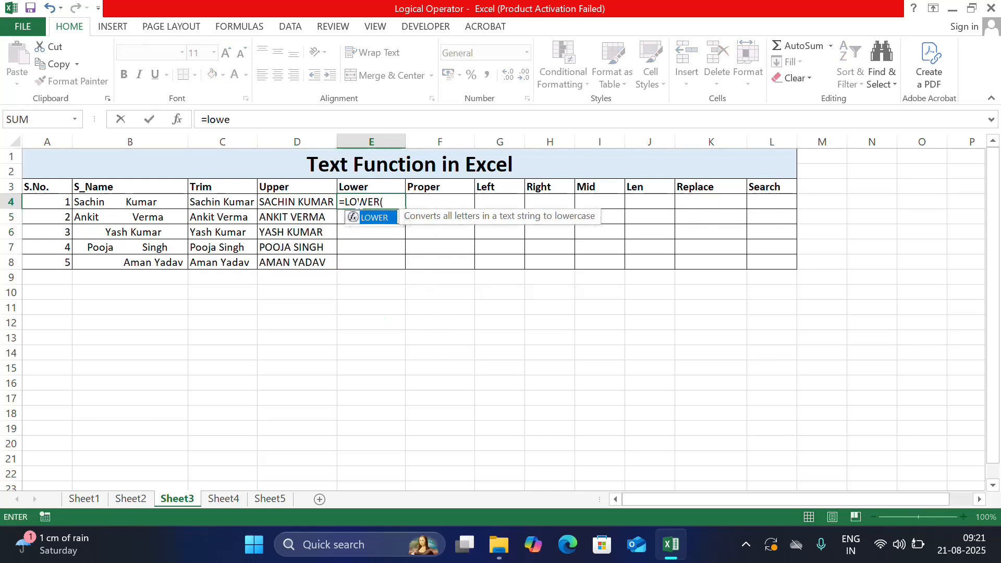
click(320, 200)
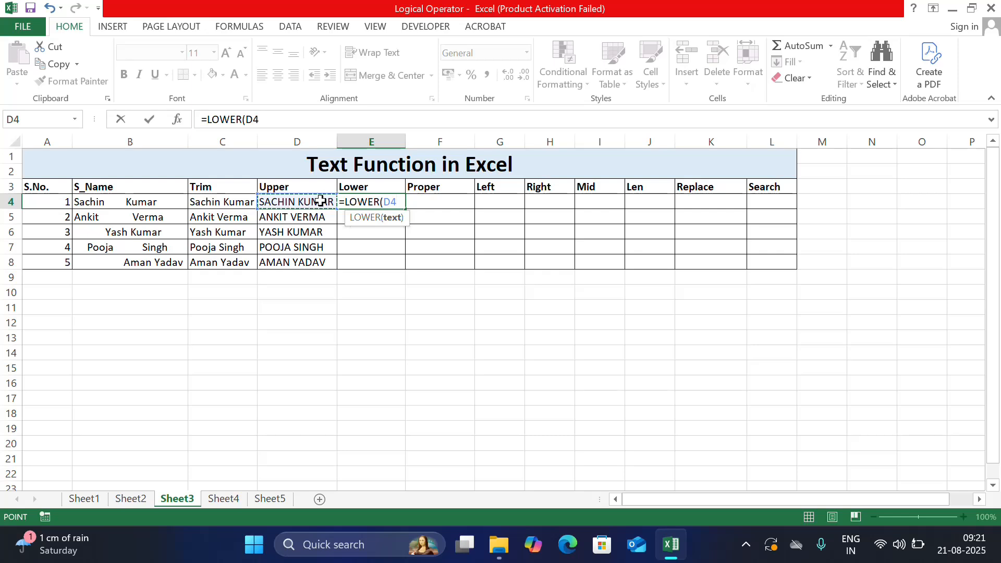
text())
key(Return)
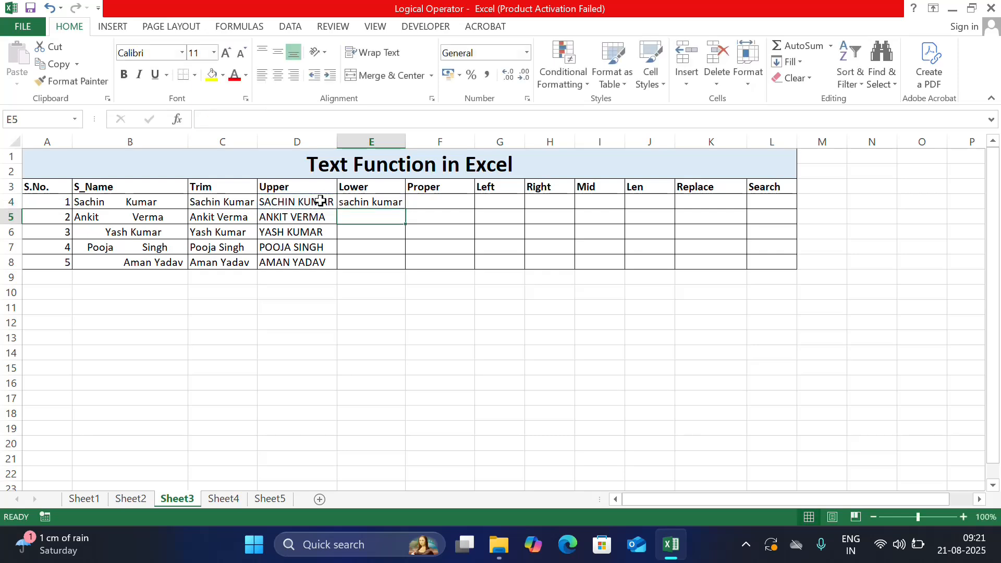
click(380, 202)
drag(403, 207, 395, 266)
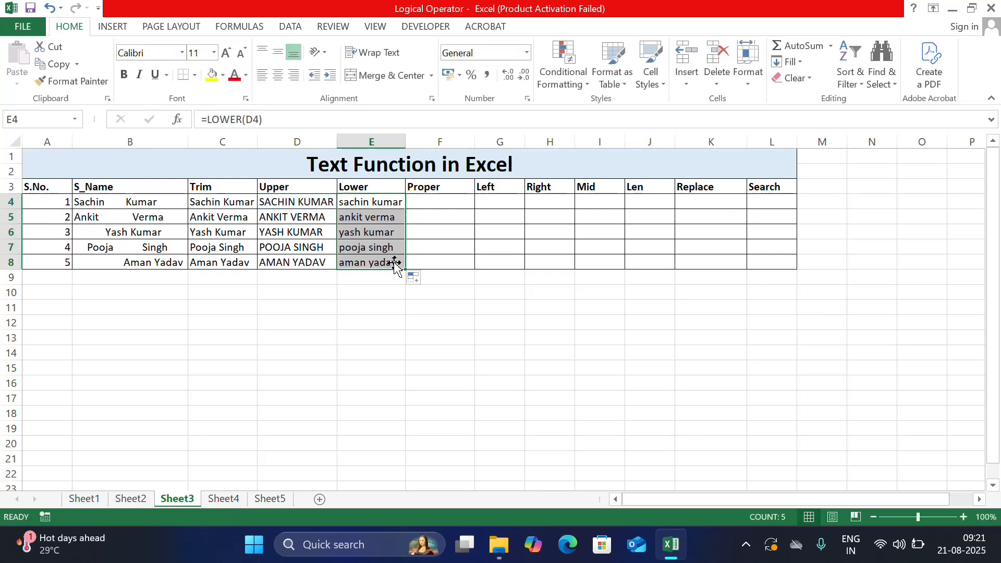
Step: Enter =PROPER(E4) in F4 and fill the formula down through F8
click(428, 206)
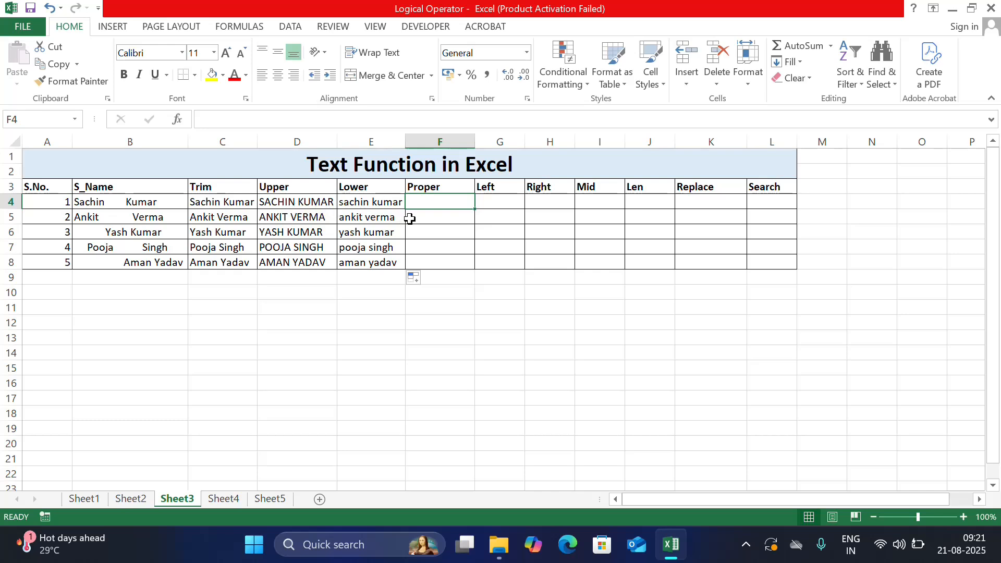
text(=)
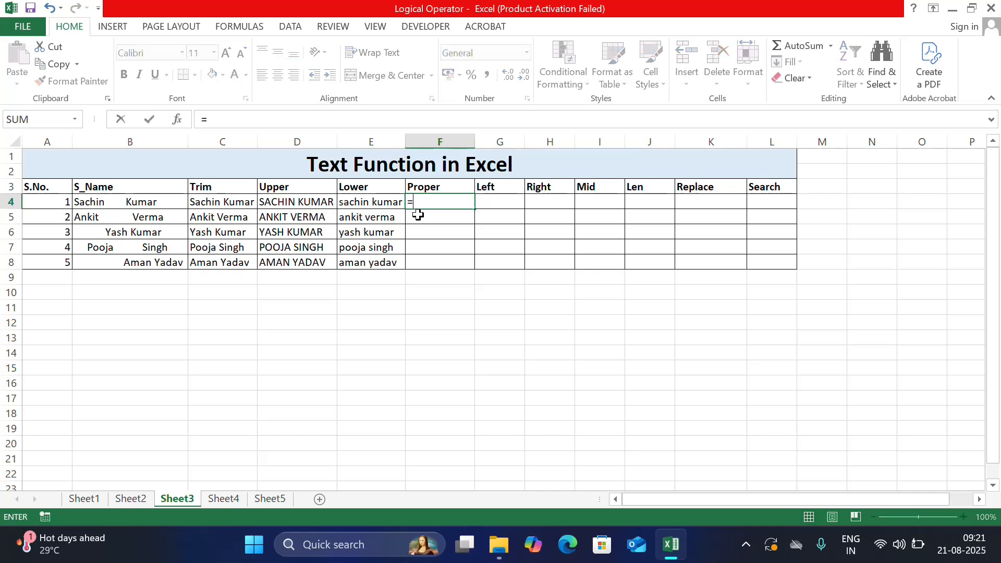
text(pr)
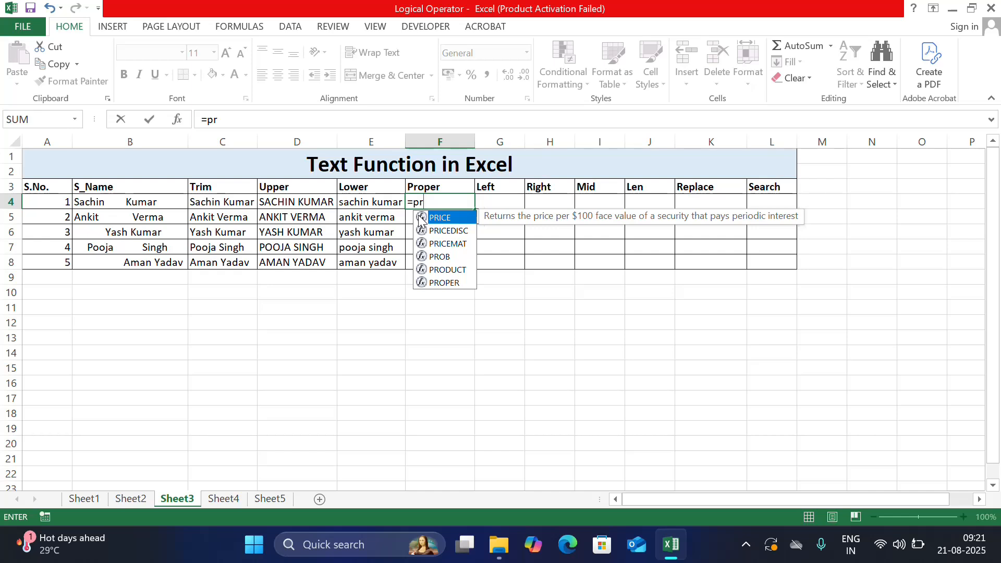
text(op)
key(Tab)
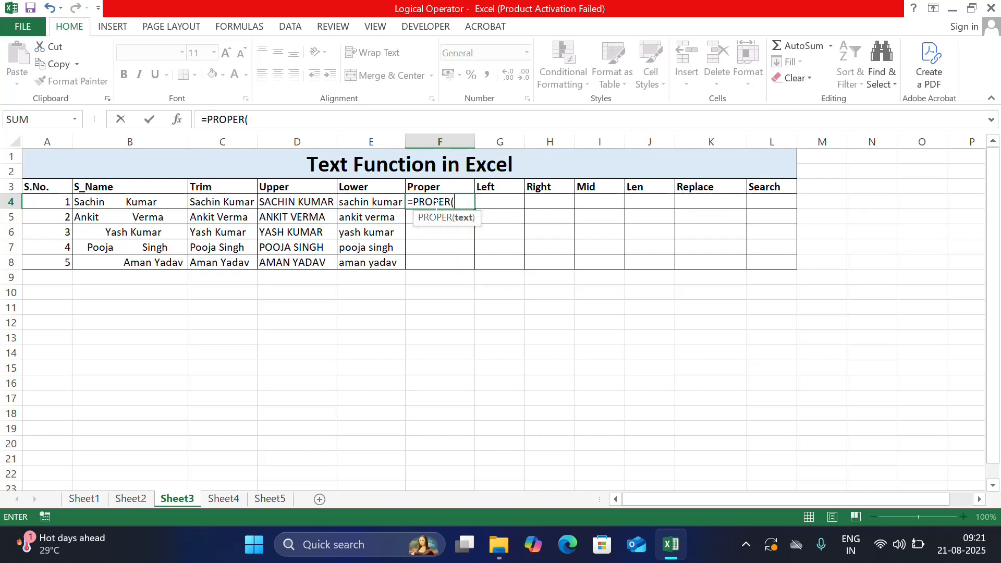
click(384, 205)
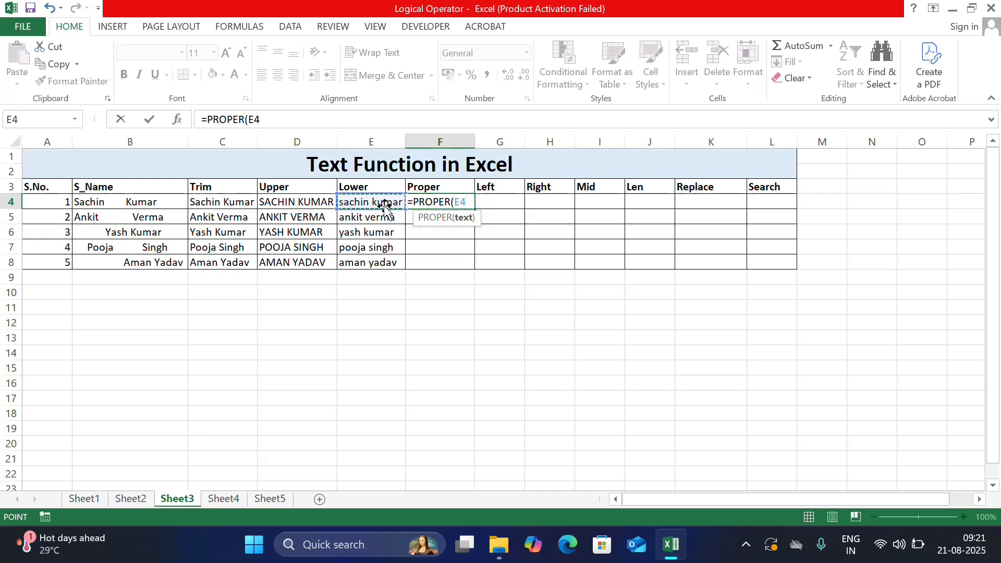
key(Return)
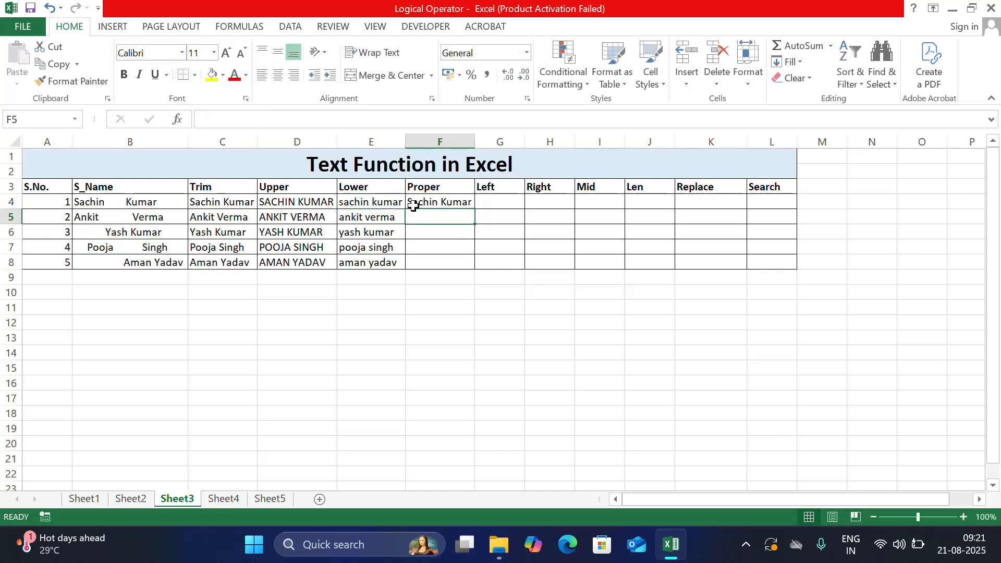
click(466, 204)
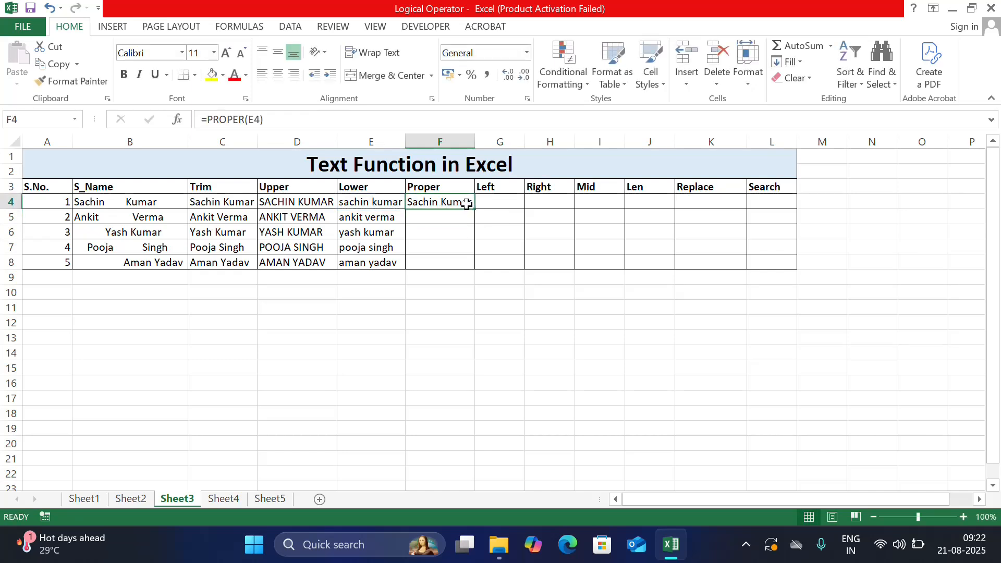
drag(473, 210, 475, 270)
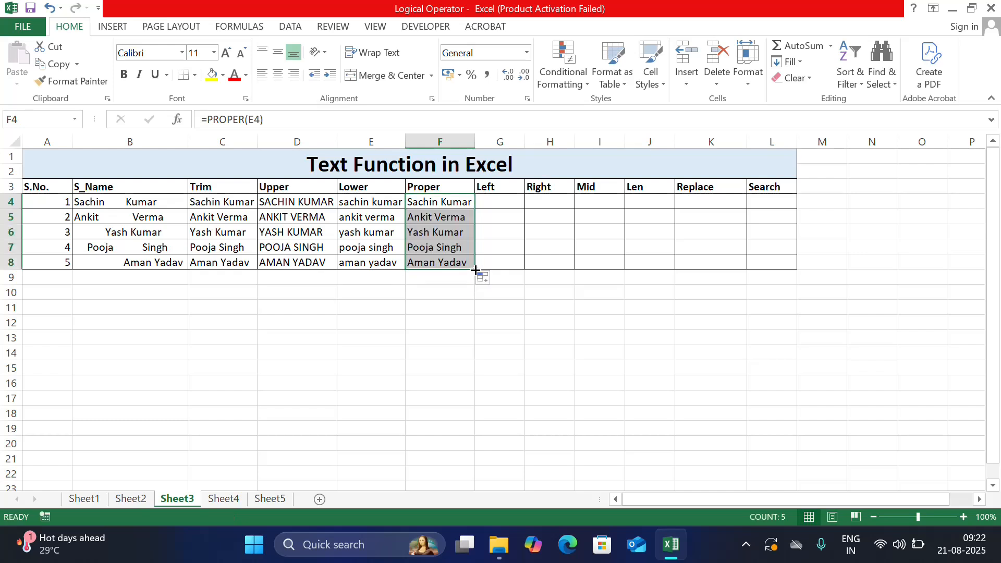
Step: Enter =LEFT(F4,3) in G4 to extract the first three characters, and fill it down through G8
click(505, 206)
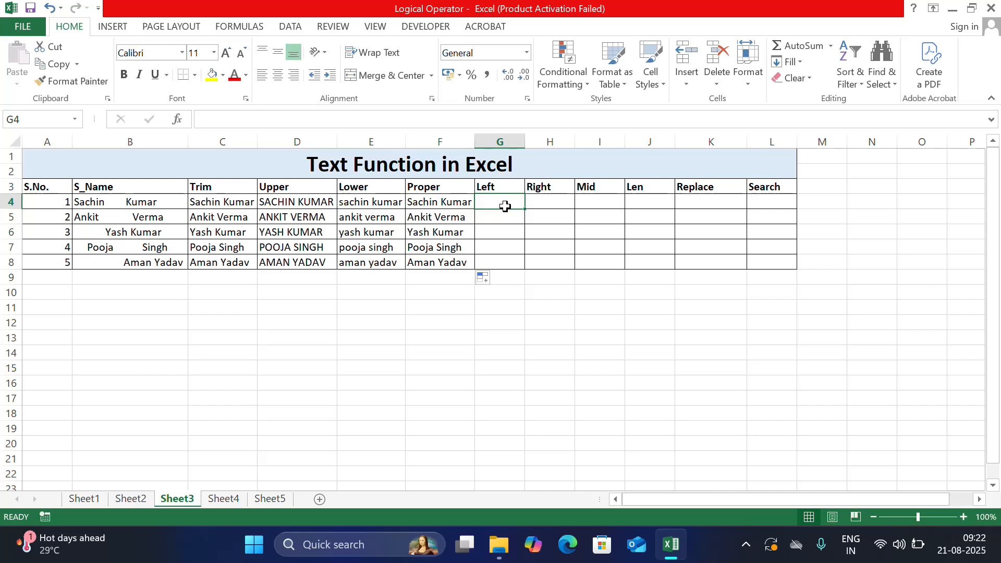
text(=)
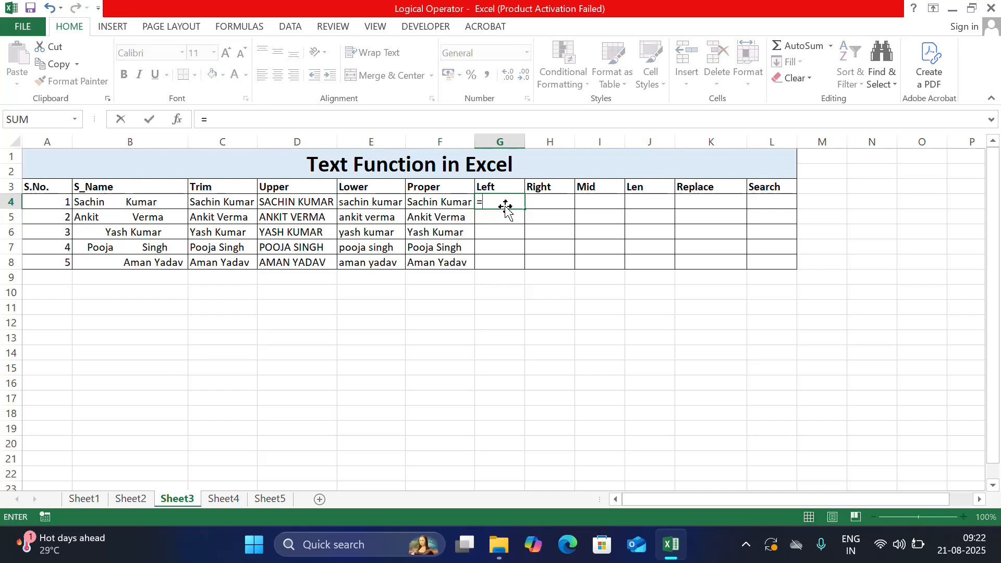
text(le)
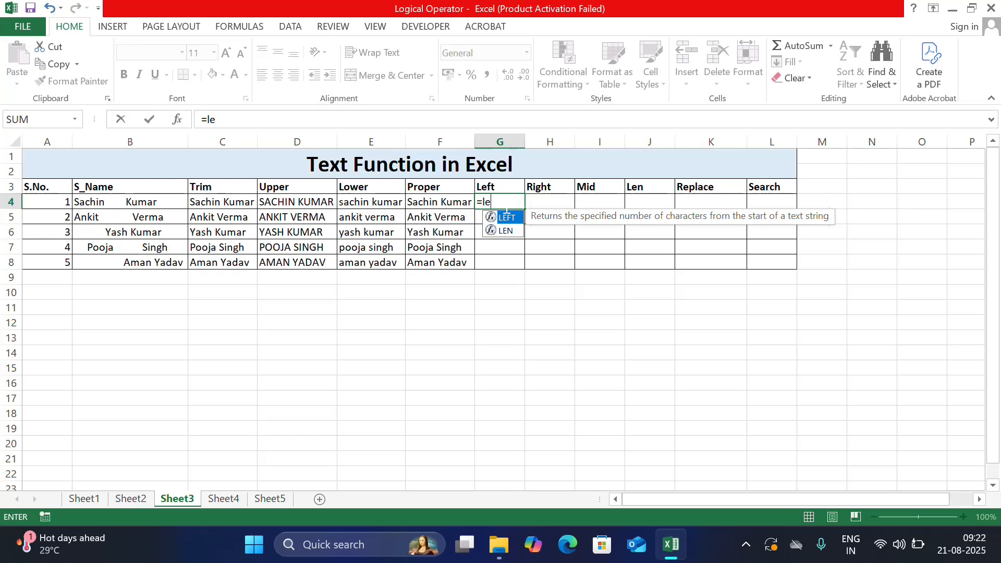
double_click(507, 217)
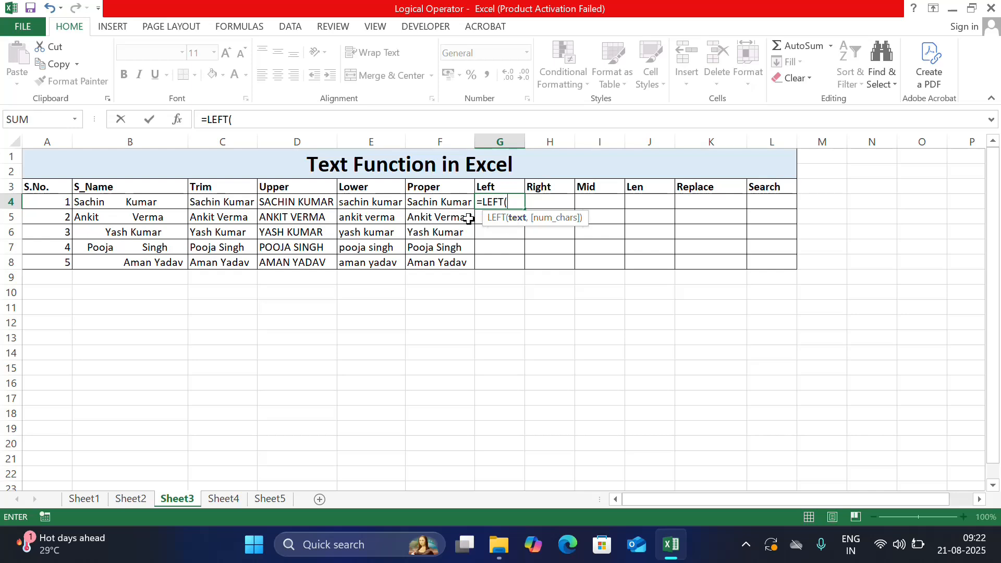
click(419, 203)
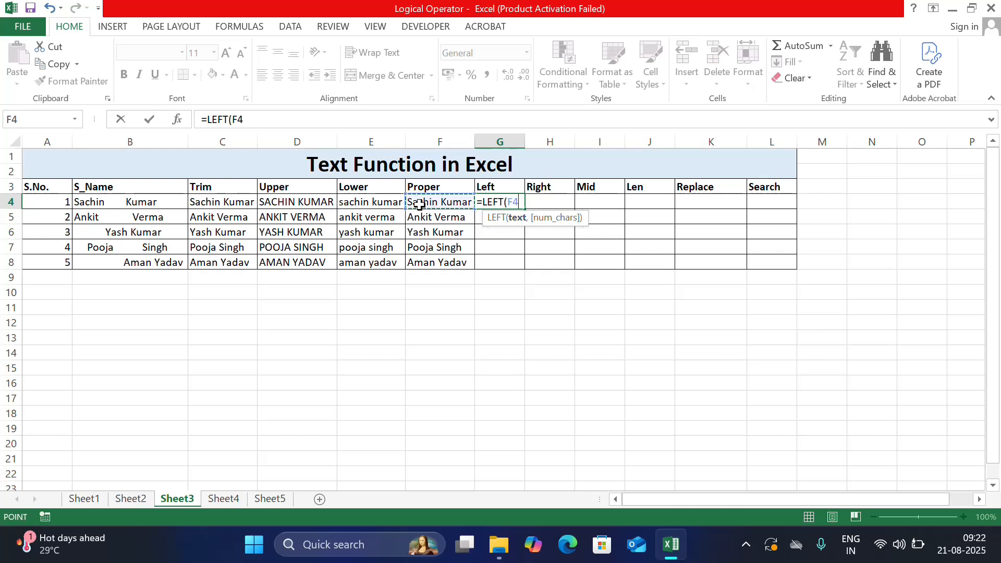
text(,3)
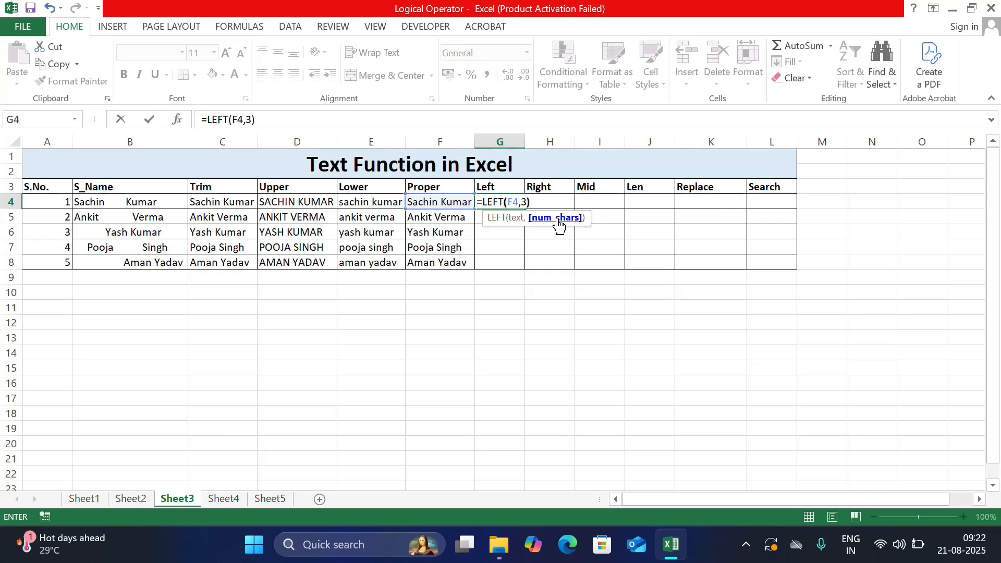
key(Return)
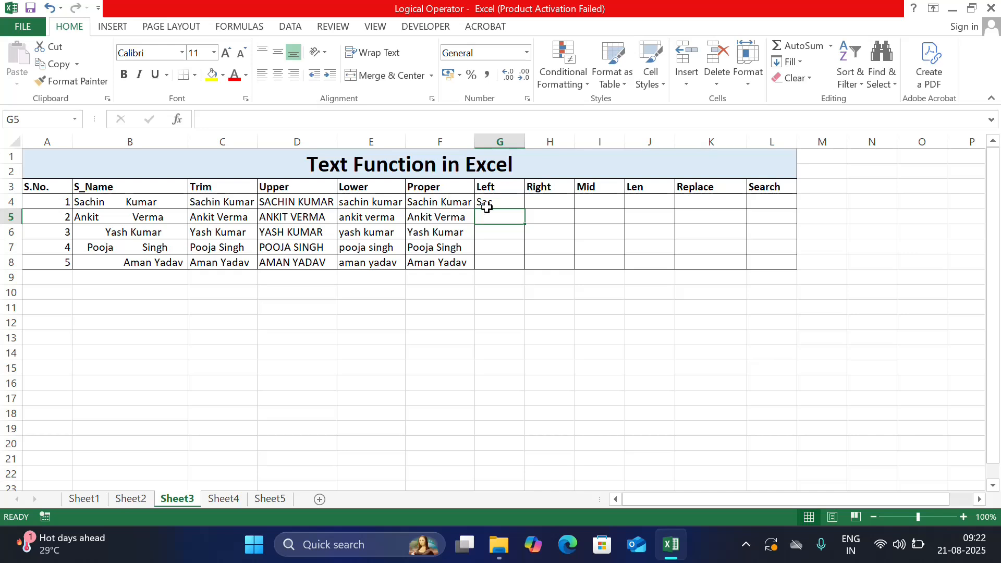
click(507, 206)
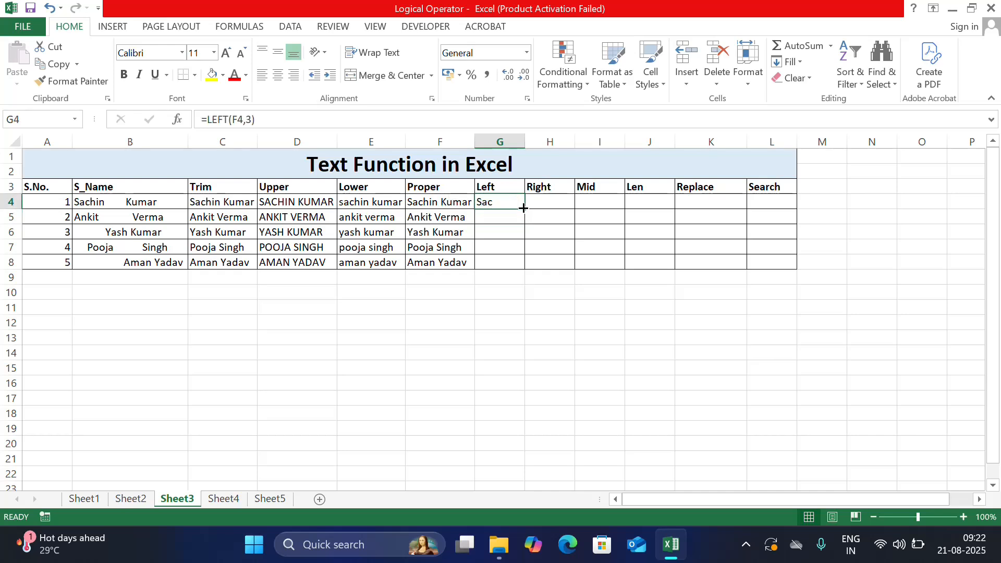
drag(523, 208, 524, 270)
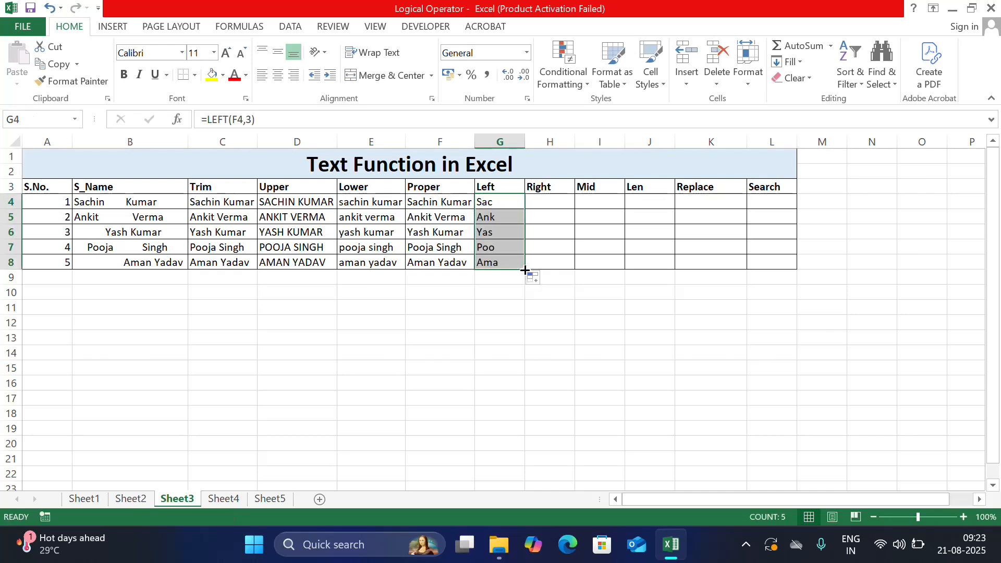
Step: Enter =RIGHT(F4,4) in H4 to extract the last four characters, and fill it down through H8
click(544, 200)
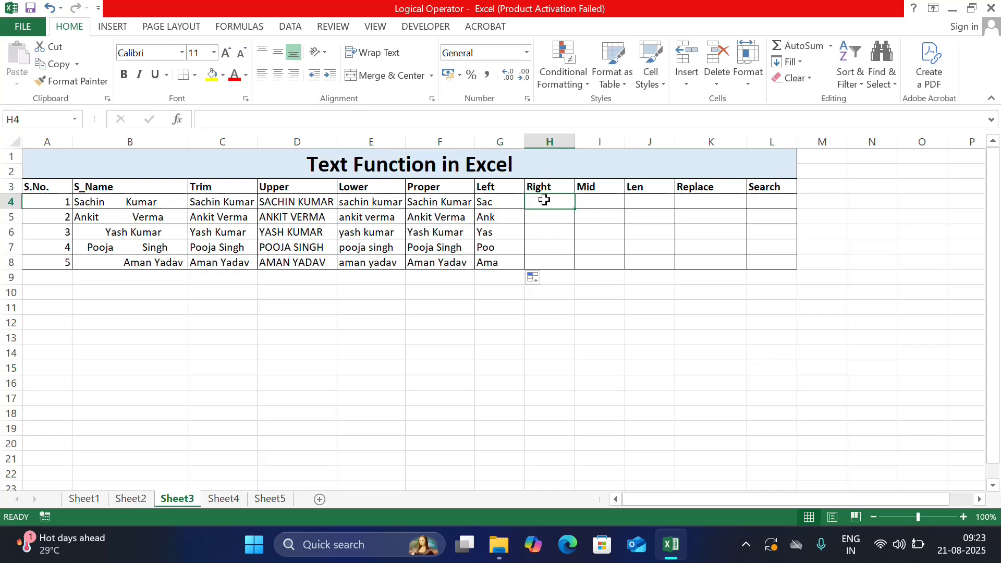
text(=ri)
key(Tab)
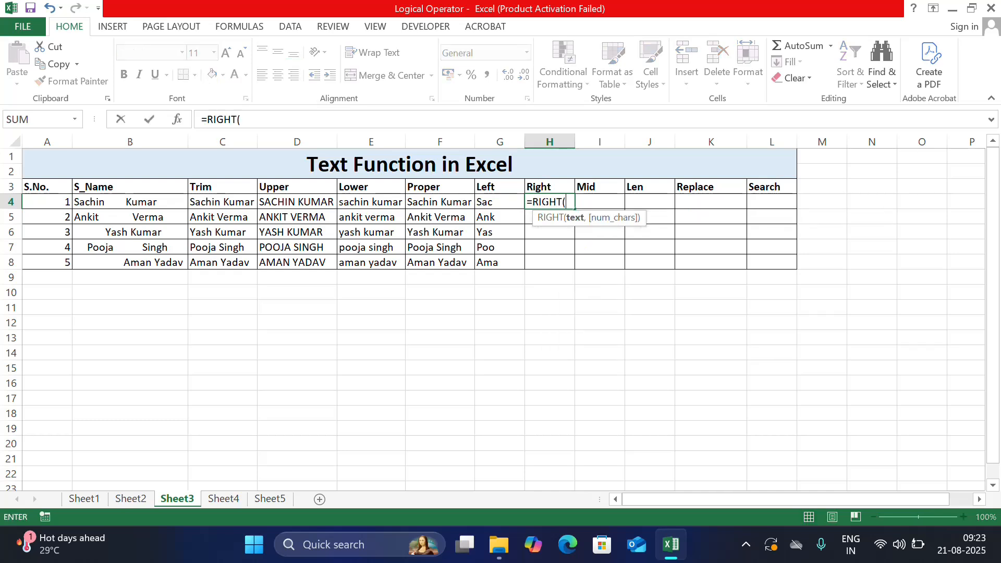
click(446, 202)
text(,)
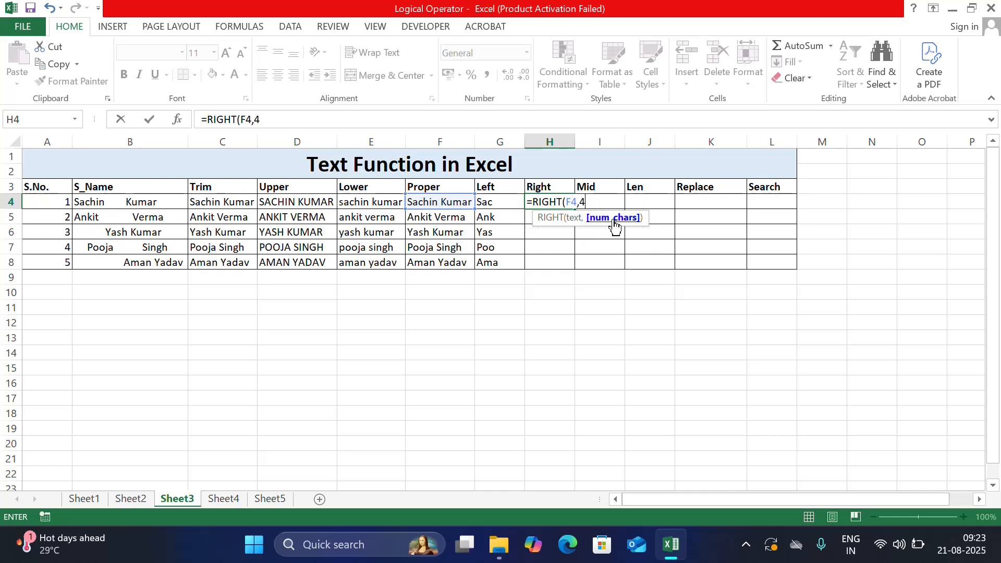
text(4))
key(Return)
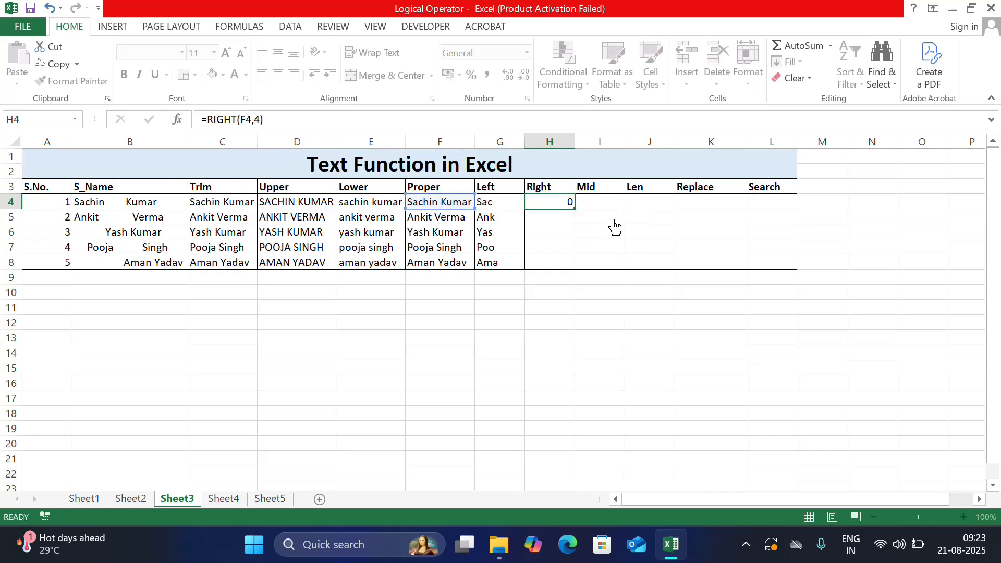
click(565, 204)
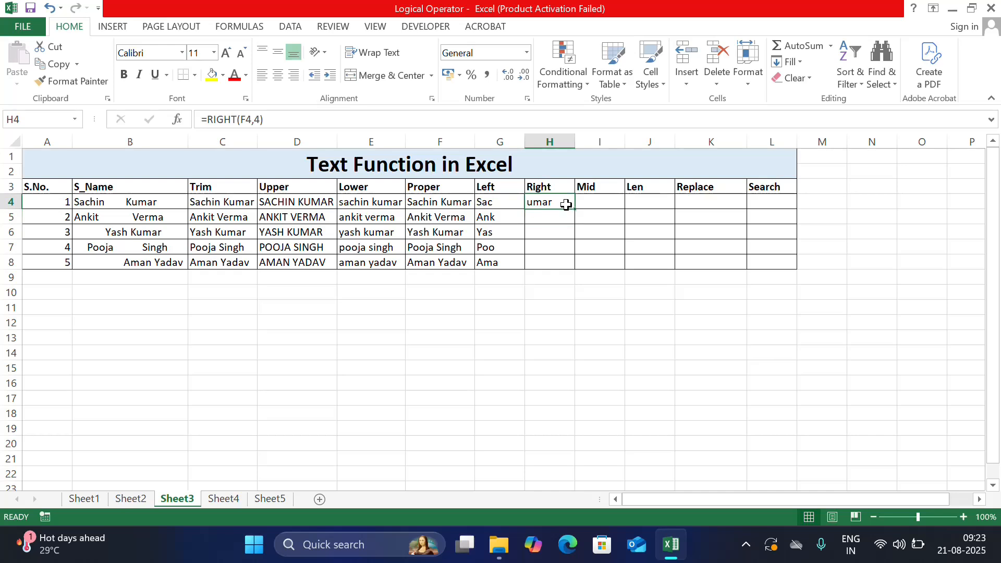
drag(576, 209, 576, 266)
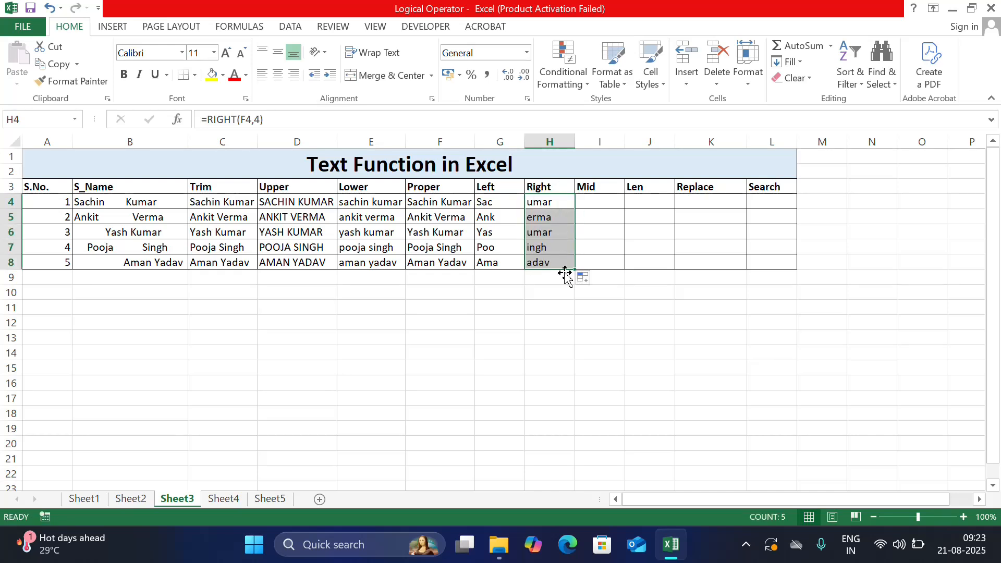
Step: Enter =MID(F4,2,3) in I4 and fill the formula down through I8
click(595, 202)
text(=)
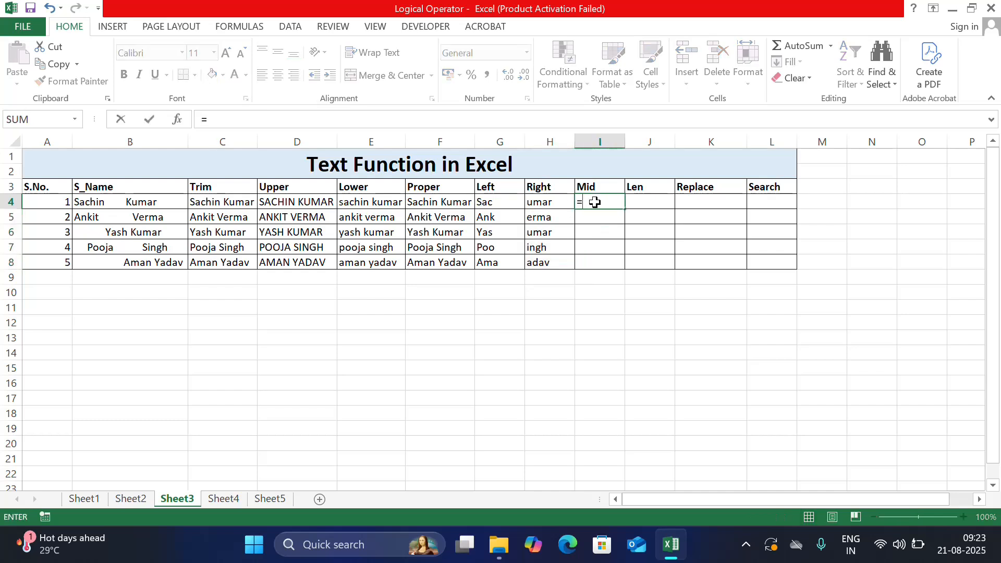
text(mid)
key(Tab)
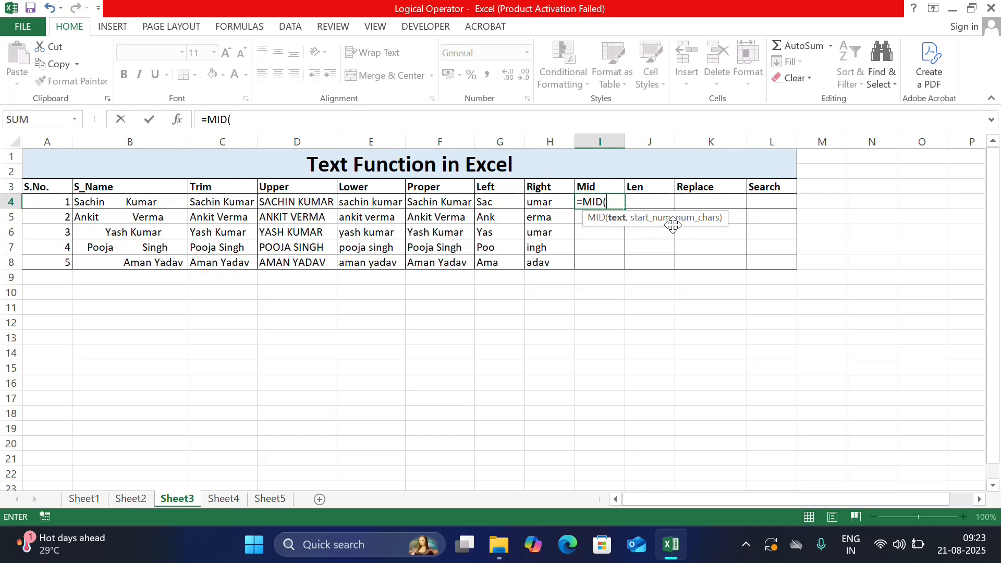
click(448, 203)
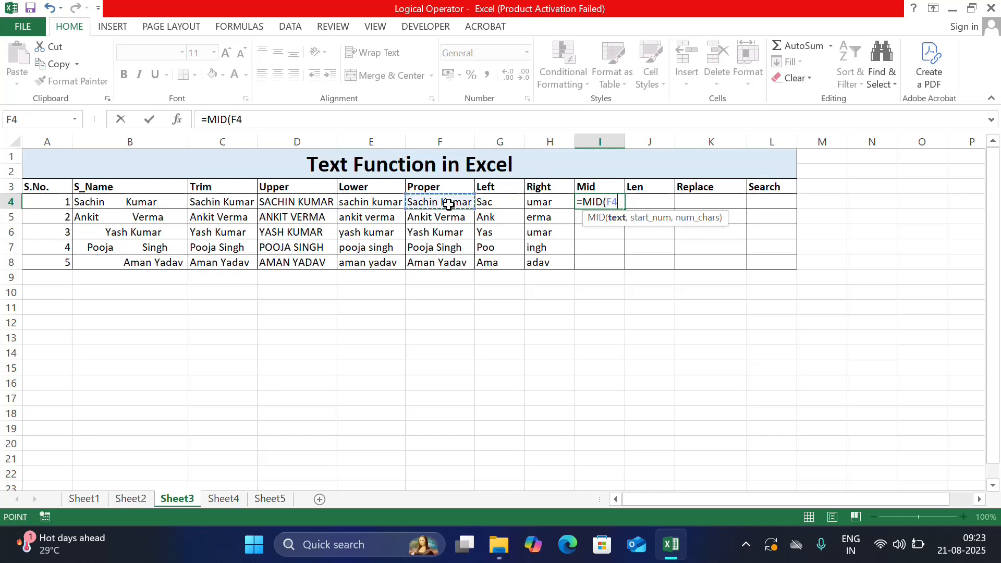
text(,)
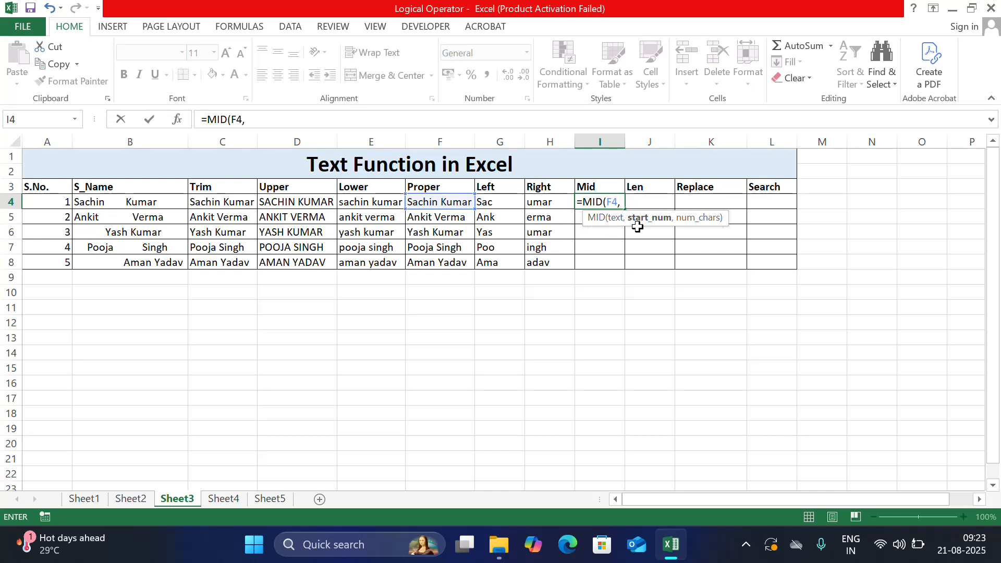
text(1)
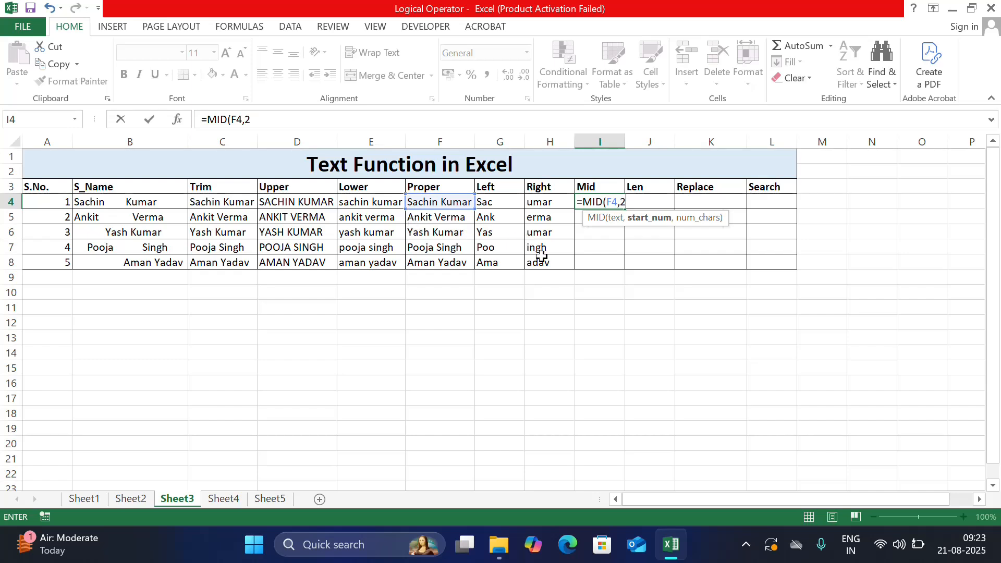
text(,3)
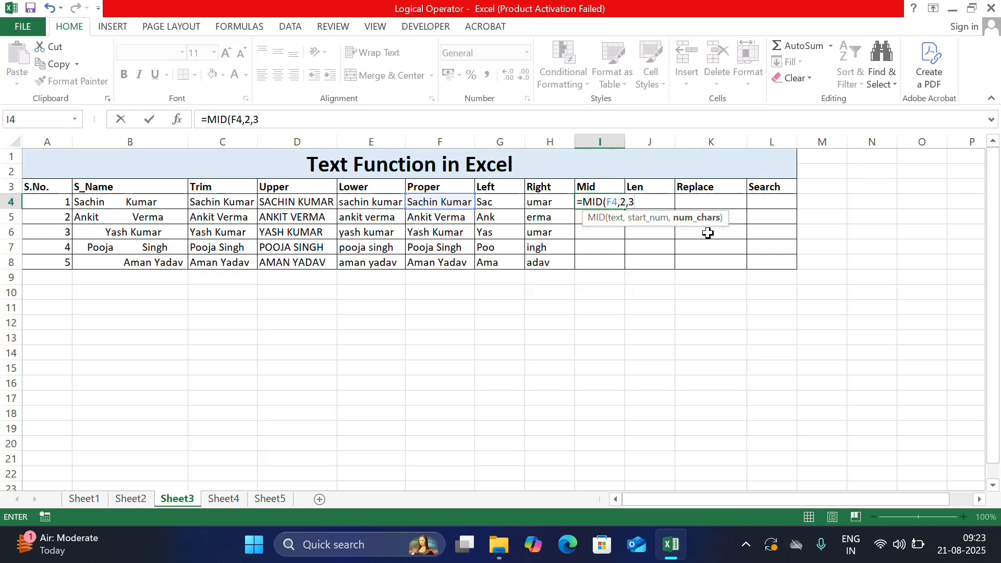
key(Return)
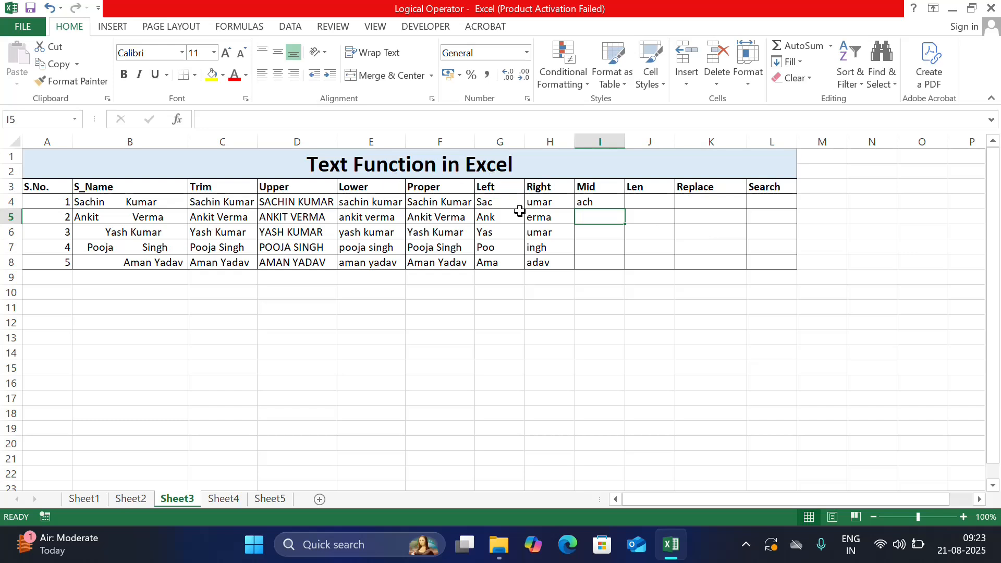
click(583, 203)
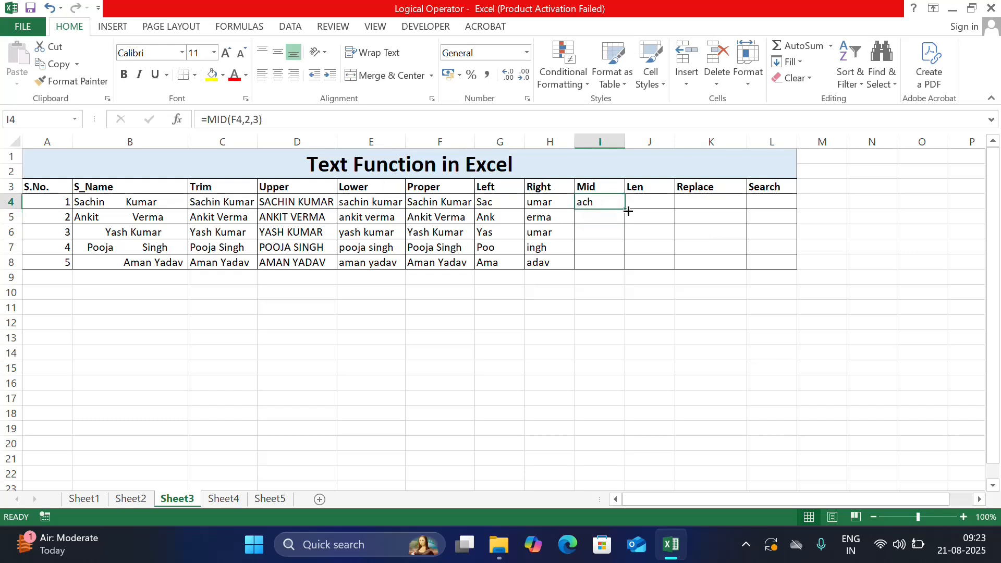
drag(626, 210, 625, 275)
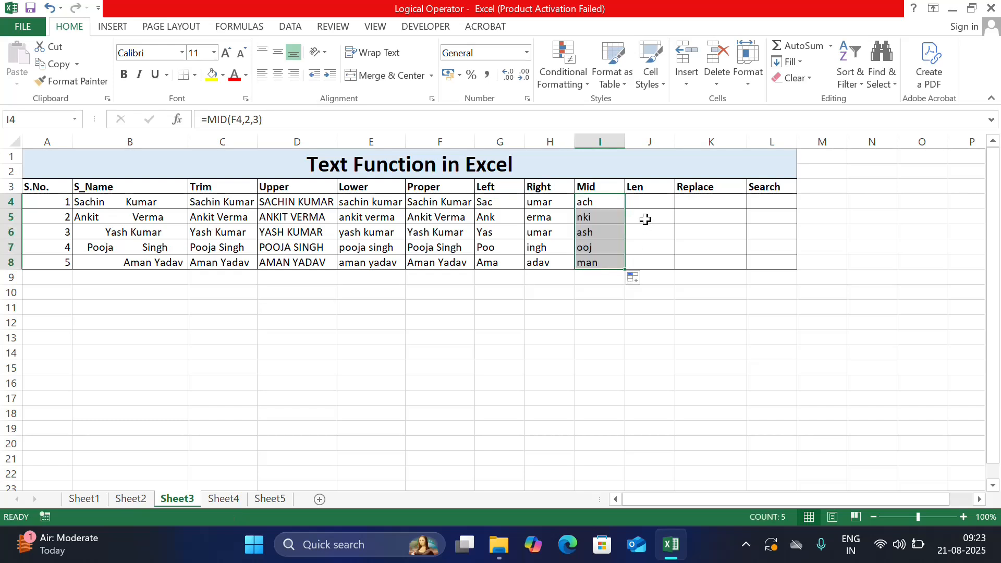
Step: Enter =LEN(F4) in J4 to count the characters, and fill it down through J8
click(645, 205)
text(=len)
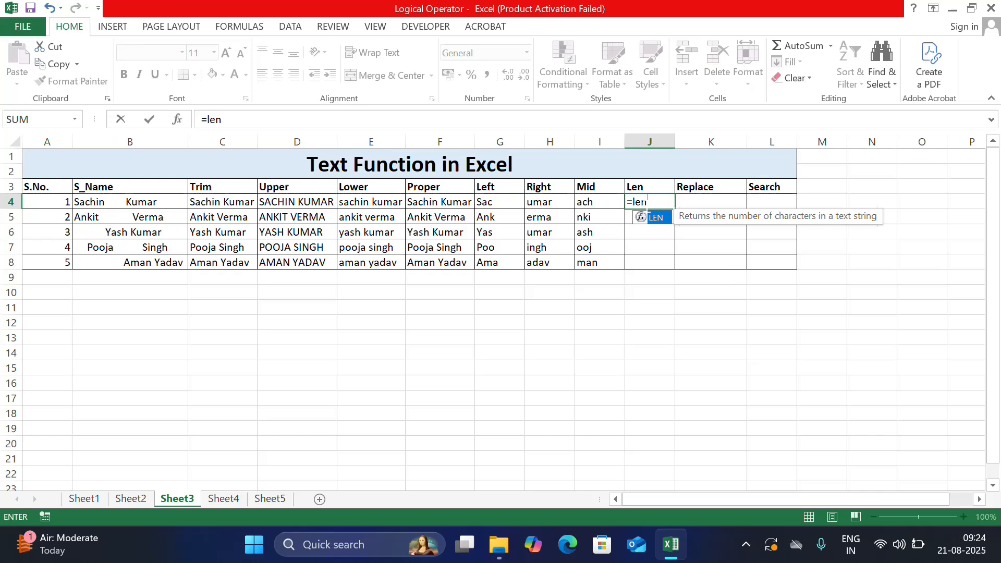
key(Tab)
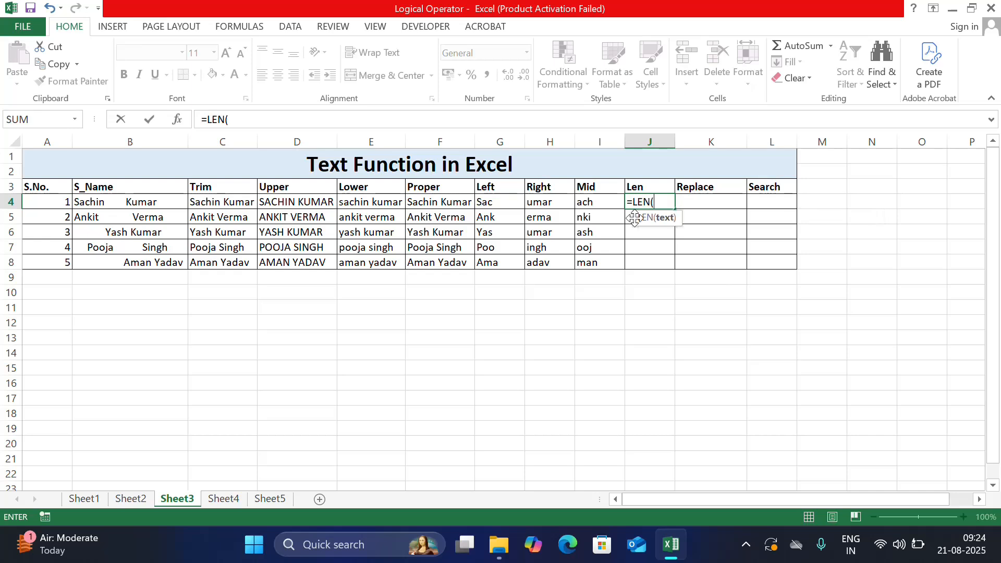
click(447, 203)
text())
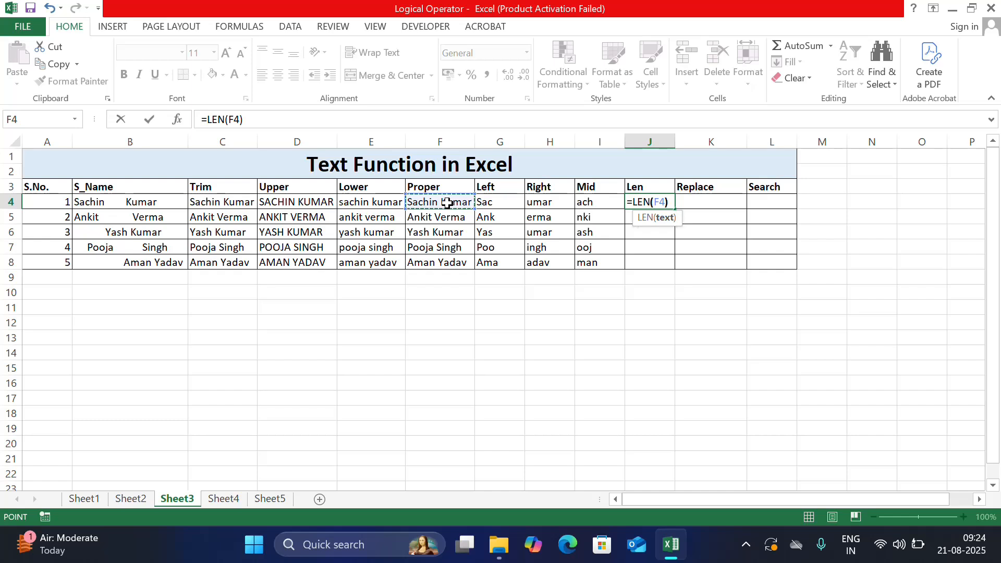
key(Return)
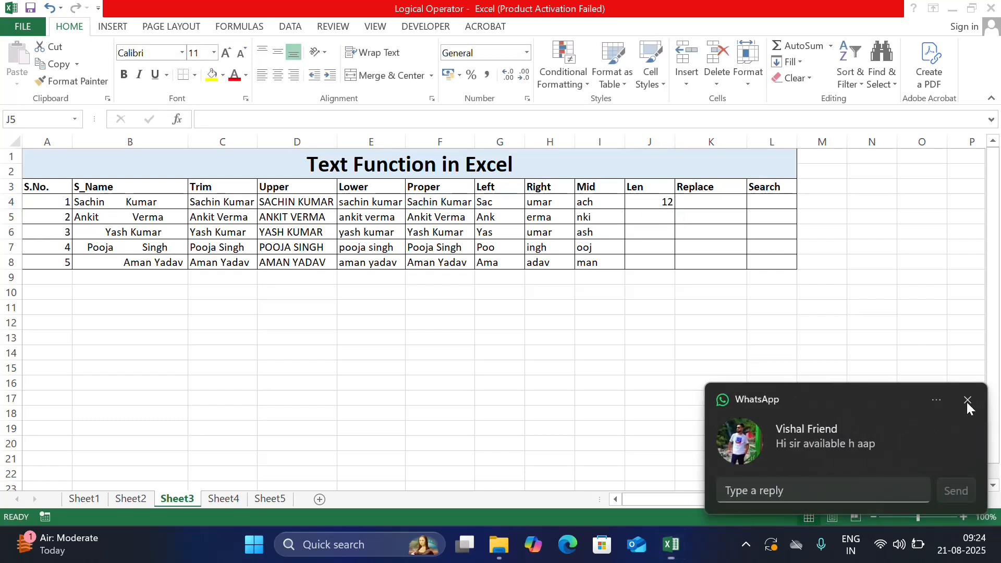
click(966, 402)
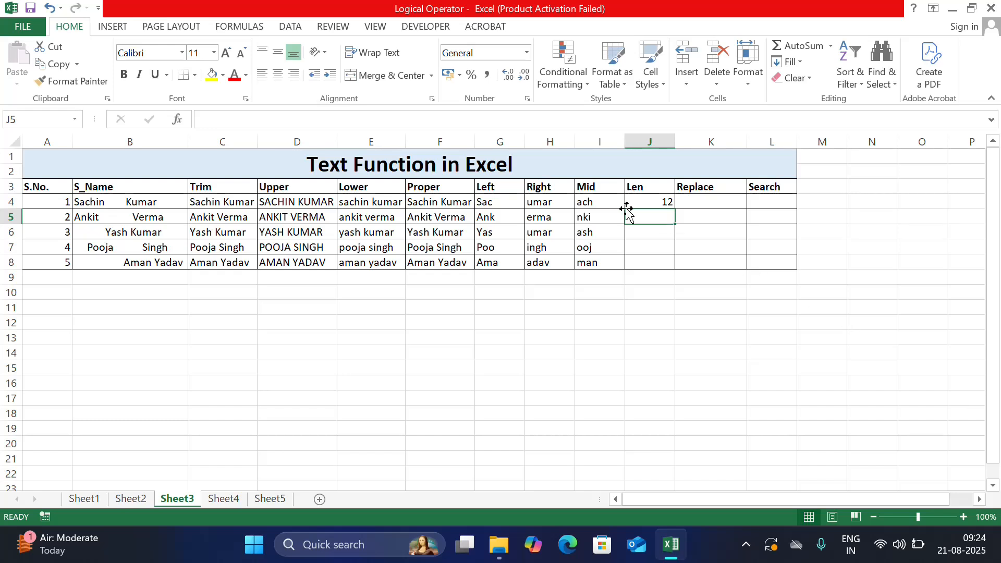
click(659, 202)
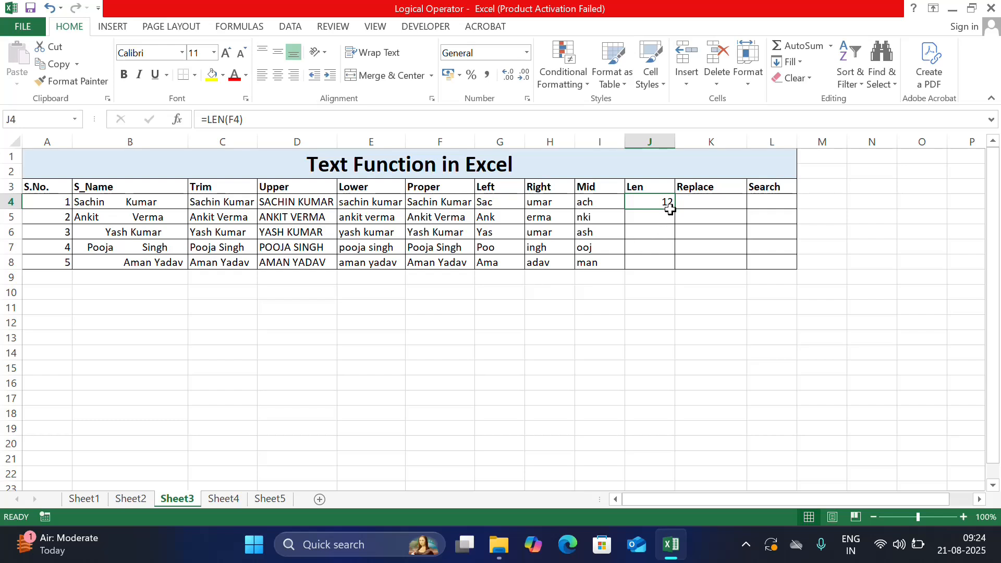
drag(674, 209, 671, 268)
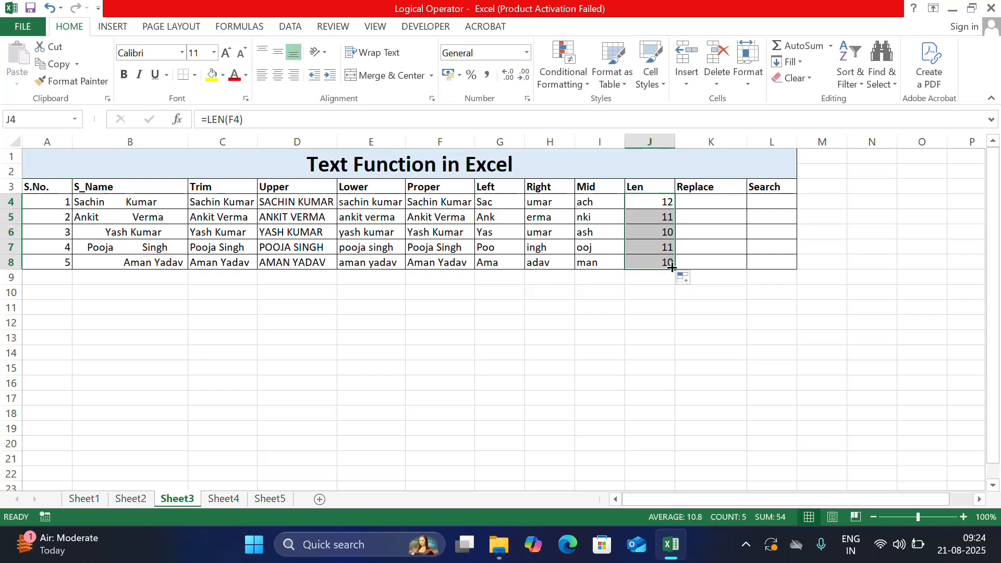
Step: Type Hello dks into H11 and enter =LEN(H11) in I11 to count its characters
click(555, 308)
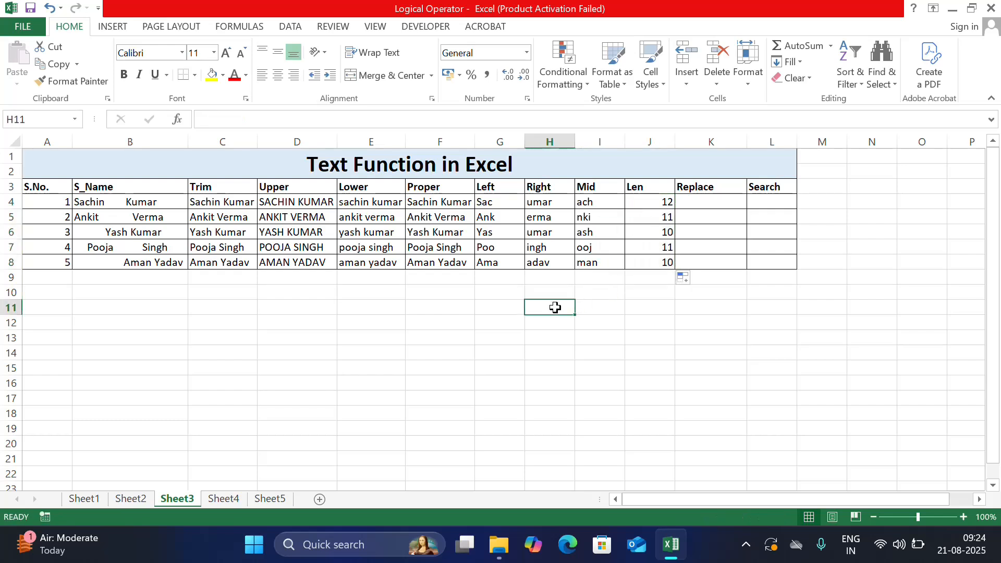
text(Hello)
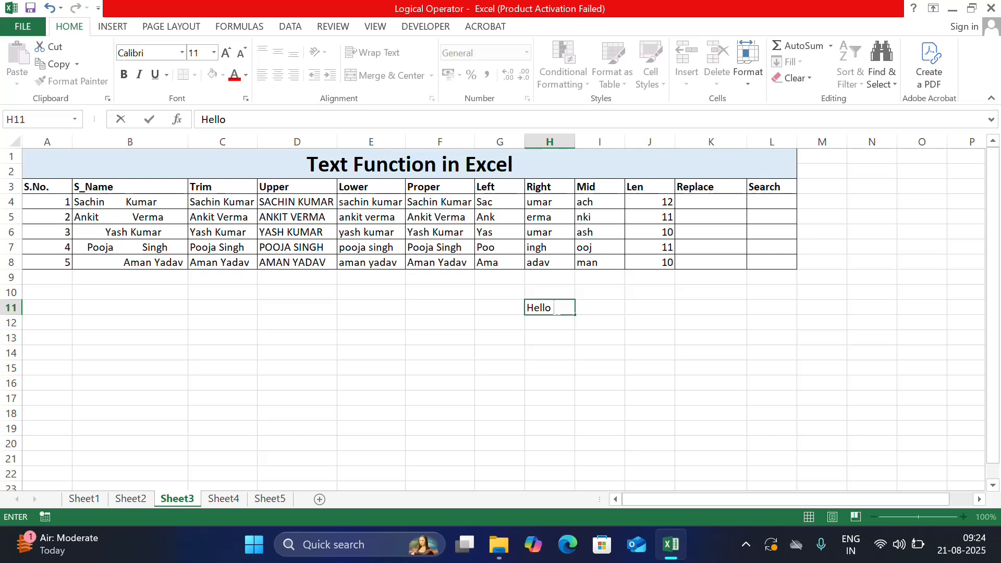
text( dks)
key(Return)
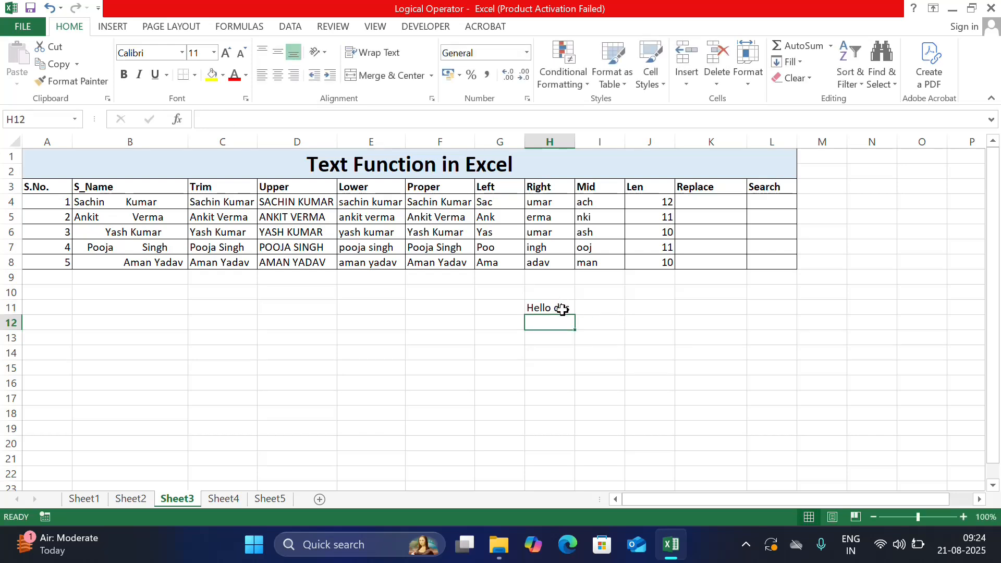
click(591, 313)
text(=)
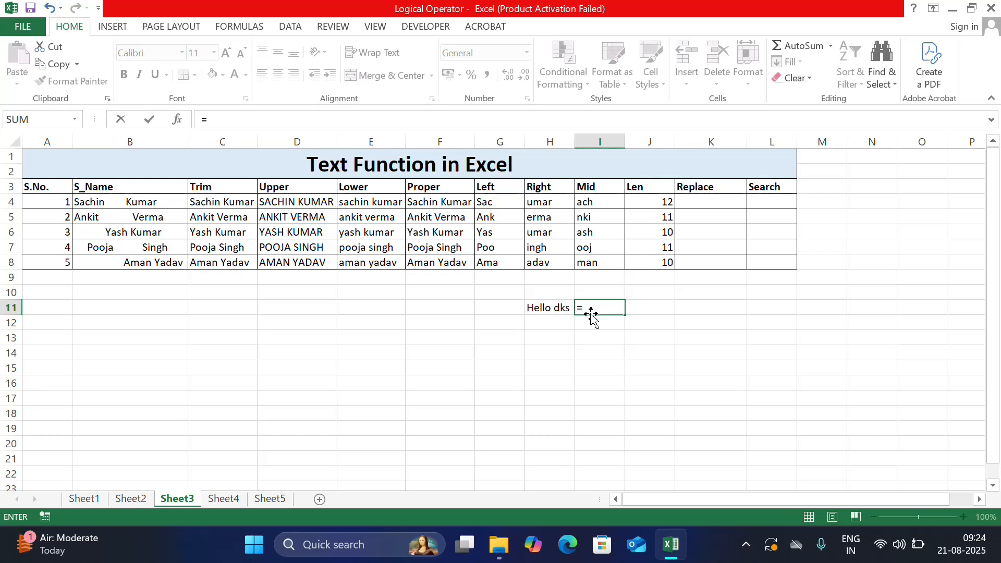
text(len)
key(Tab)
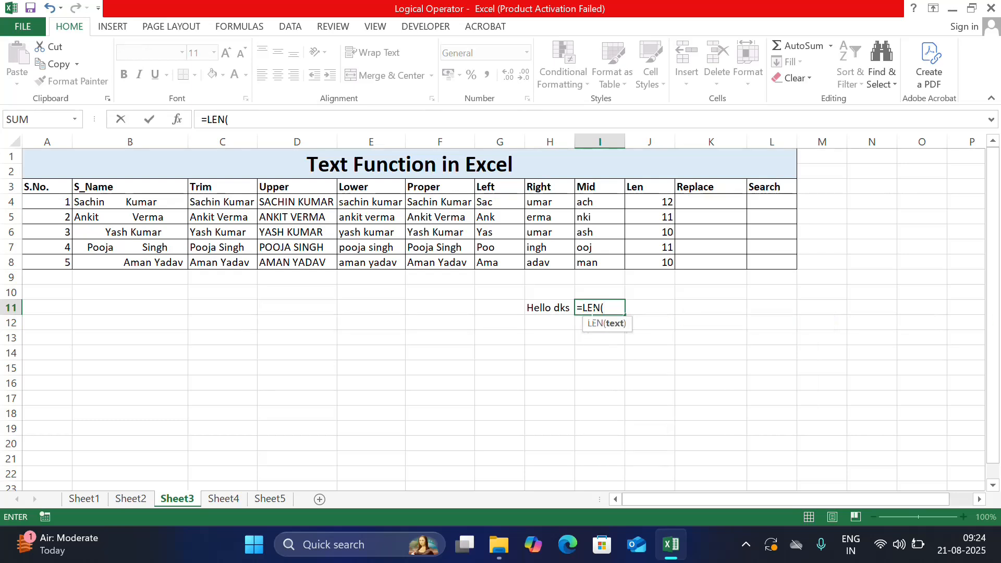
click(555, 309)
text())
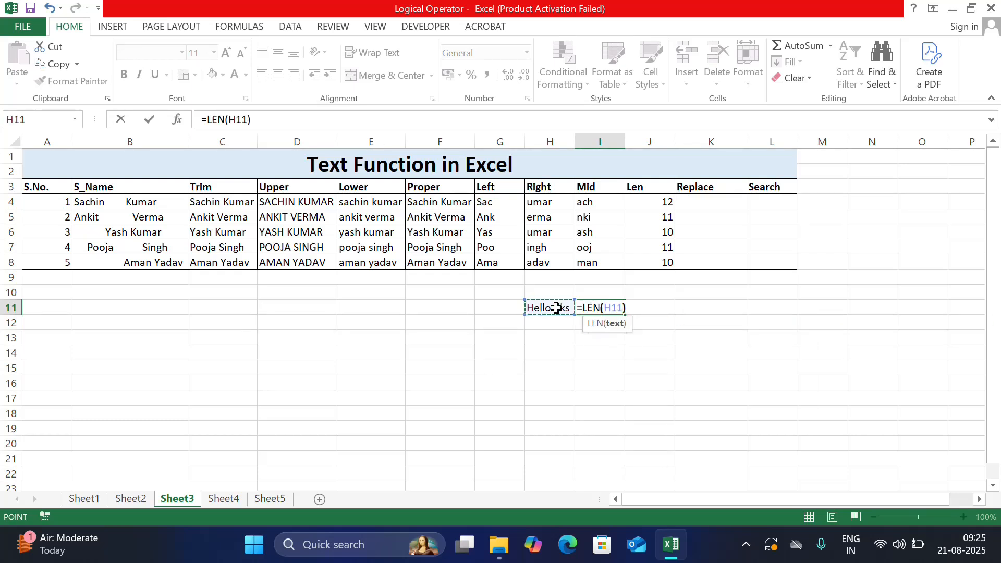
key(Return)
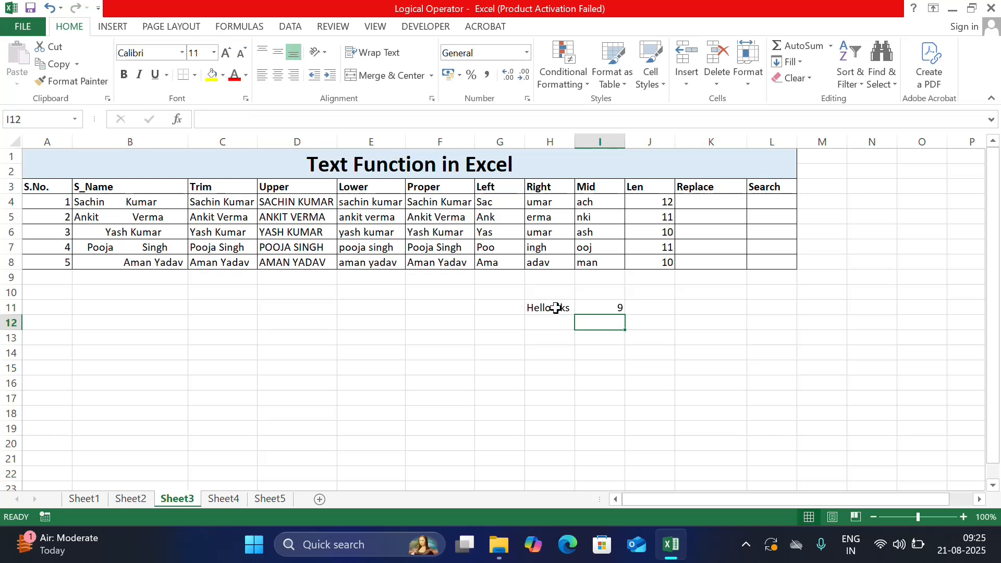
Step: Edit H11 to Hellodks by deleting the space, and check the length formula in I11
double_click(556, 308)
key(BackSpace)
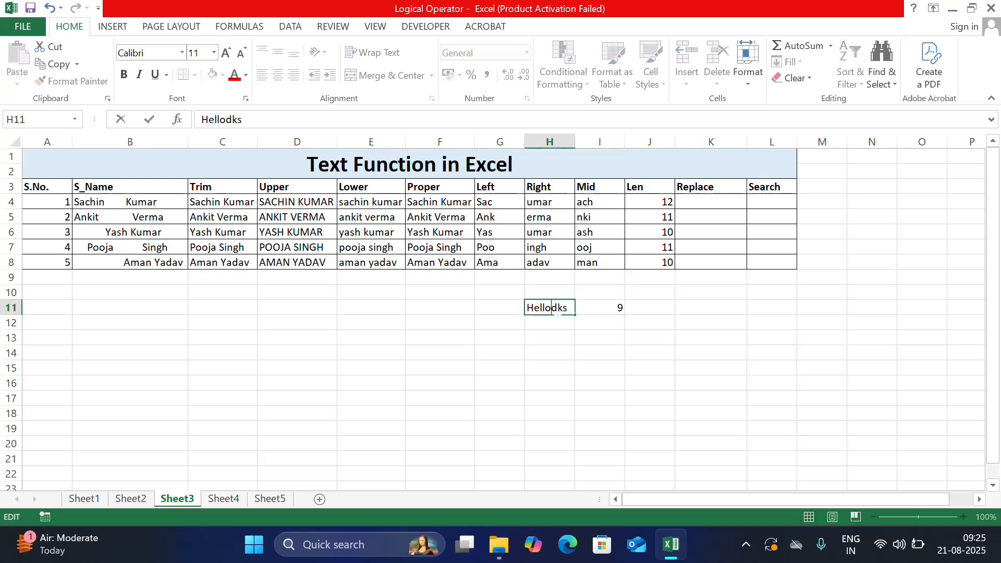
key(Return)
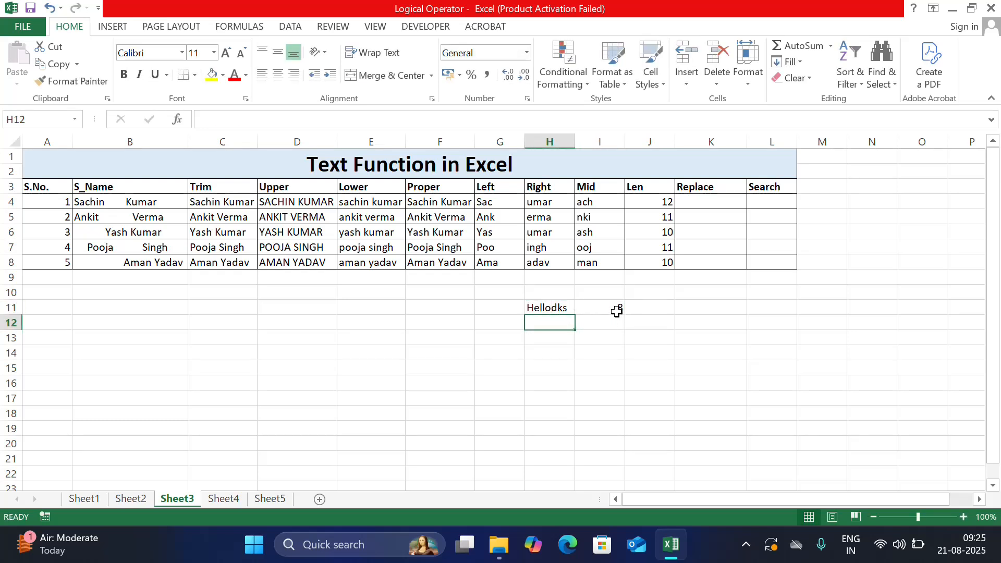
click(568, 308)
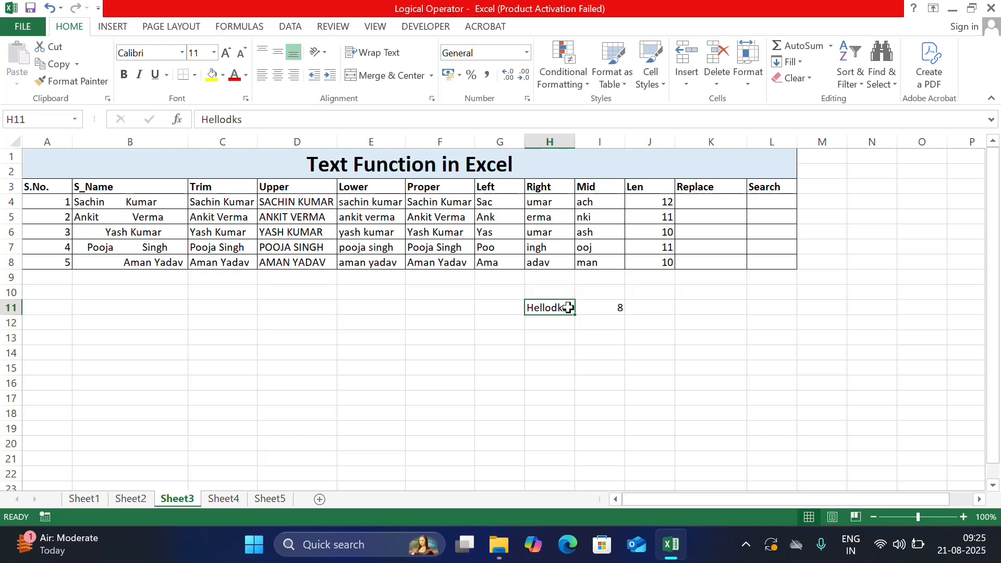
click(610, 309)
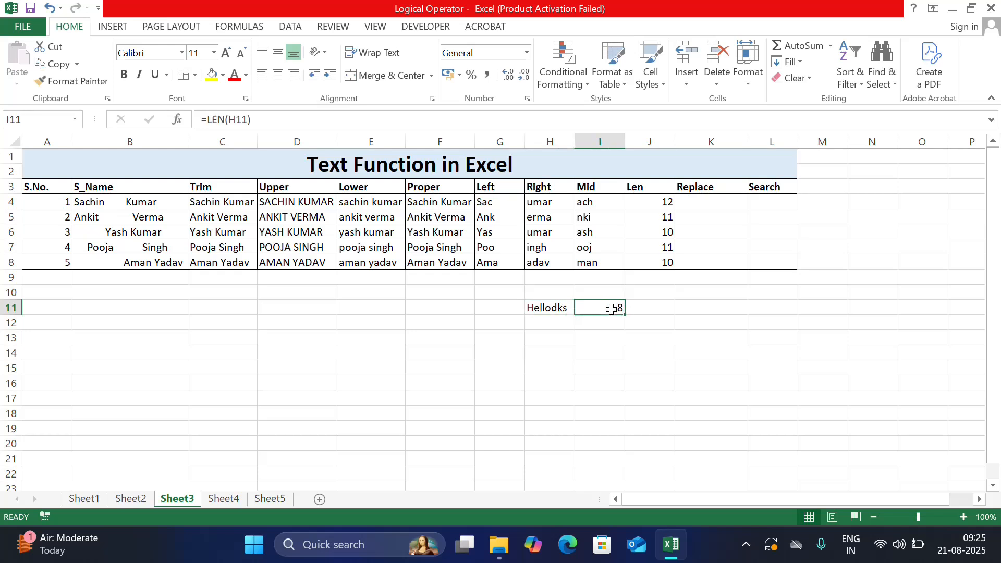
Step: Enter =REPLACE(F4,1,3,"DKS") in K4 to replace the first three letters, and fill it down through K8
click(699, 199)
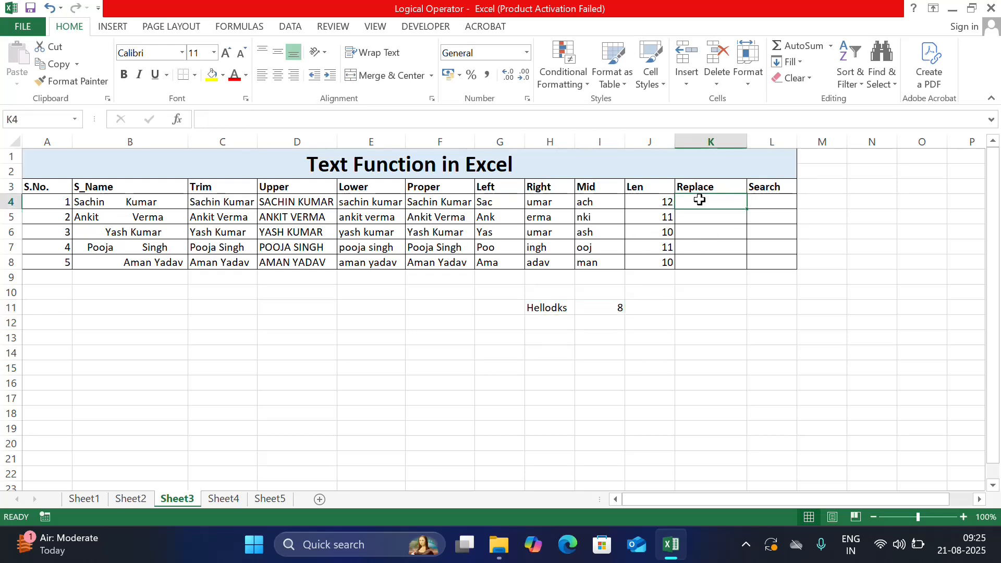
text(=)
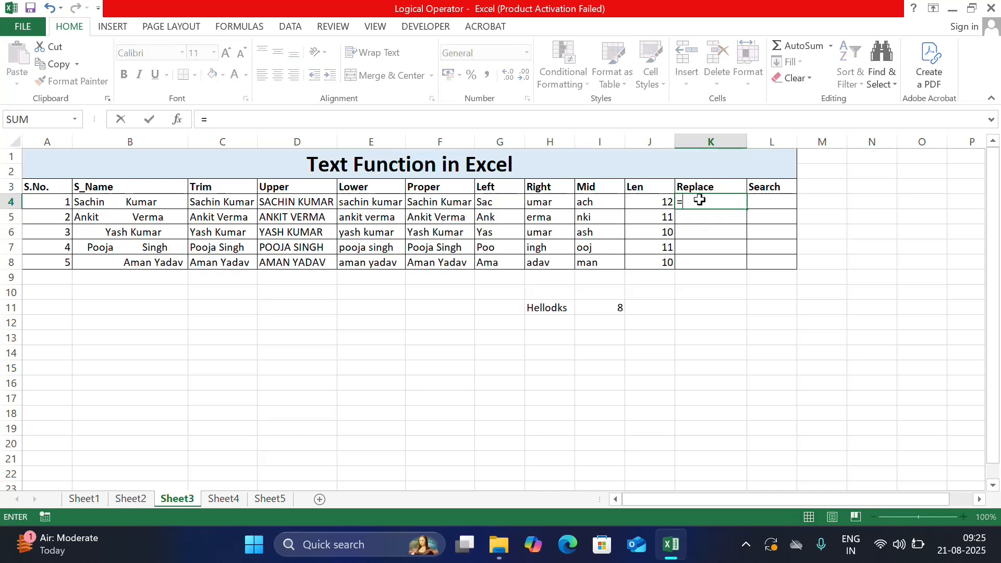
text(rep)
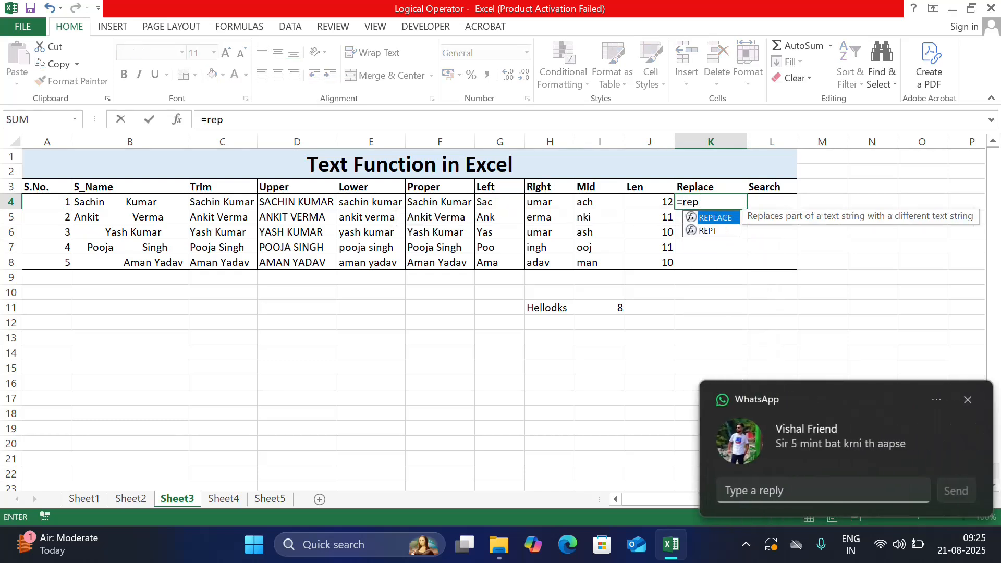
click(967, 395)
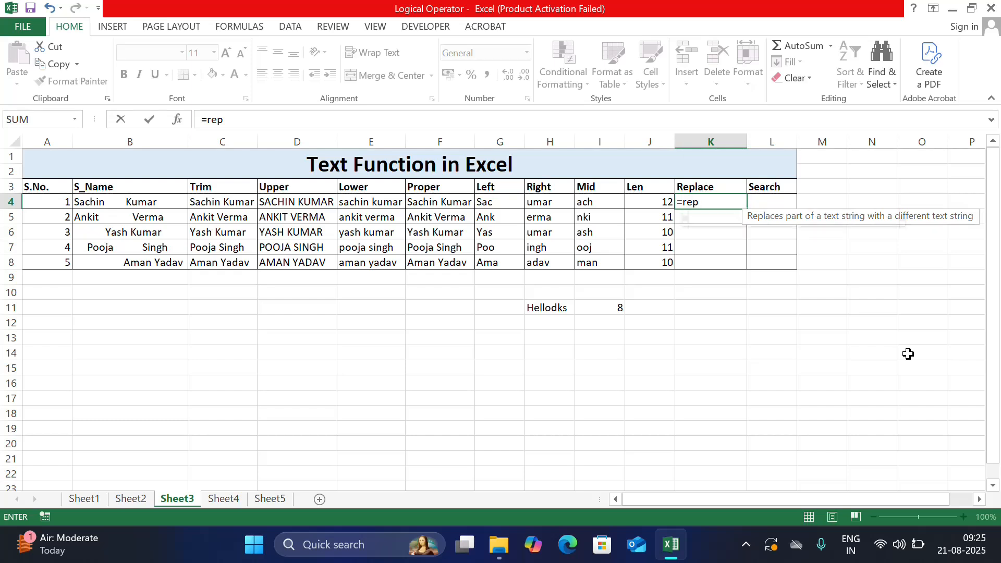
key(Tab)
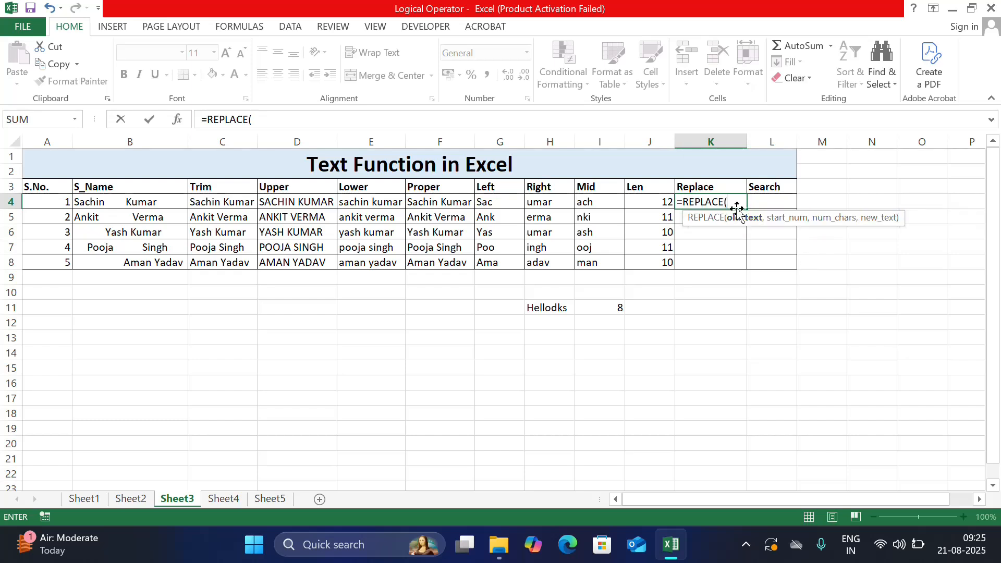
click(446, 206)
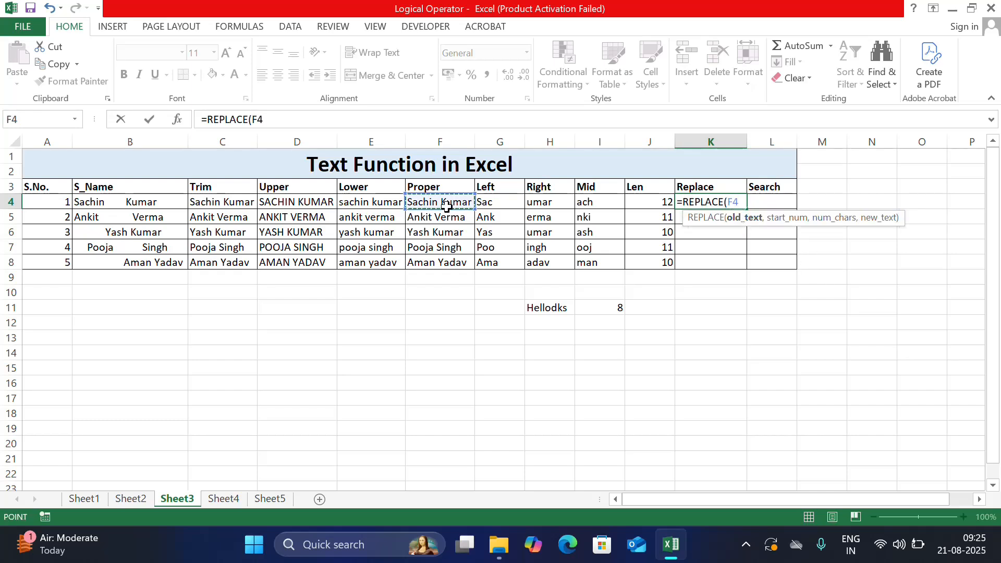
text(,)
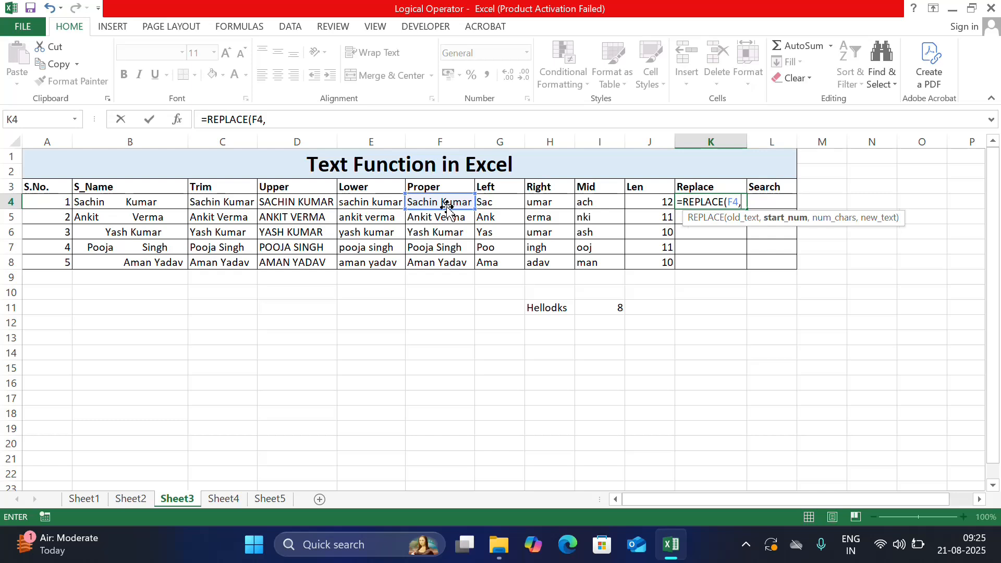
text(1,)
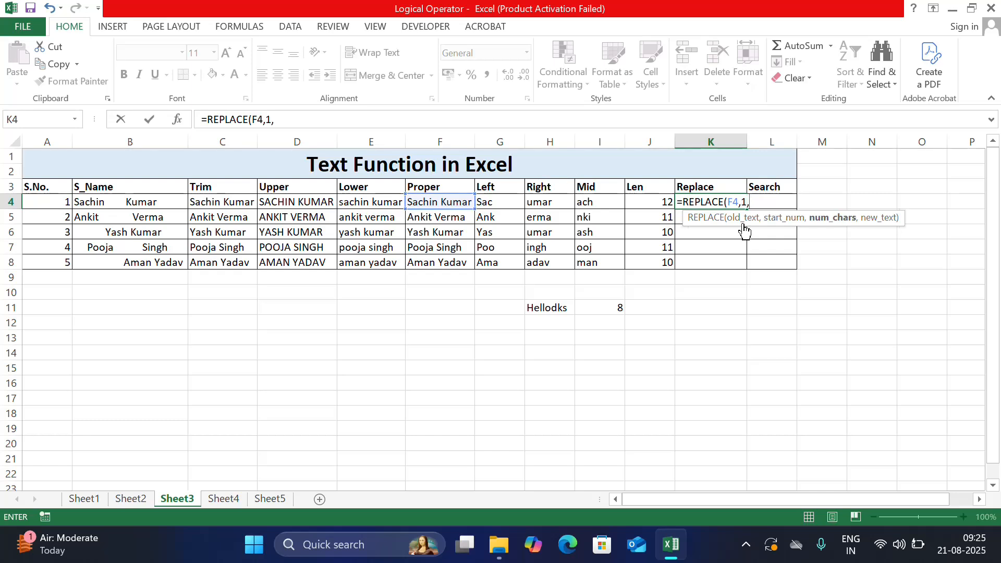
text(3,)
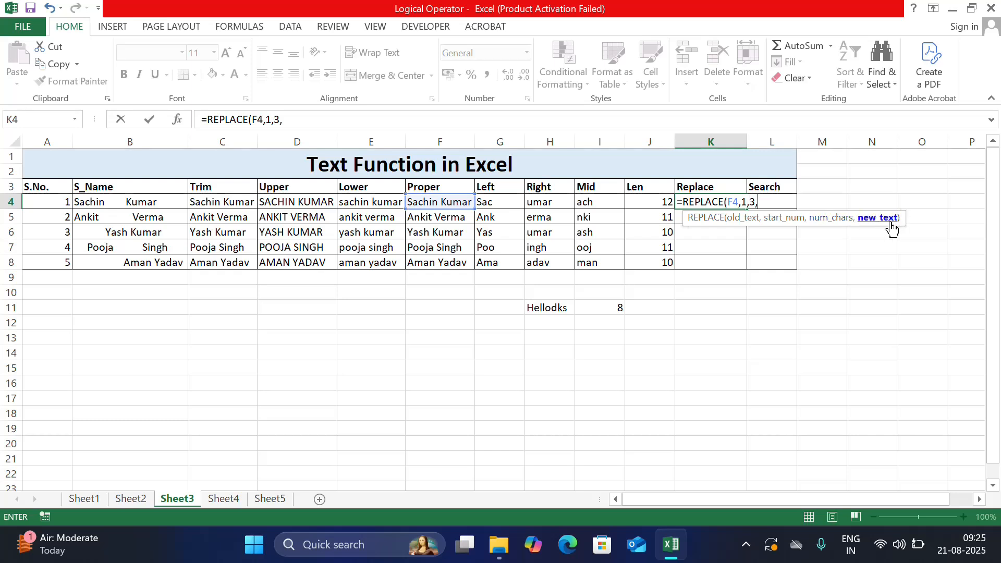
text(")
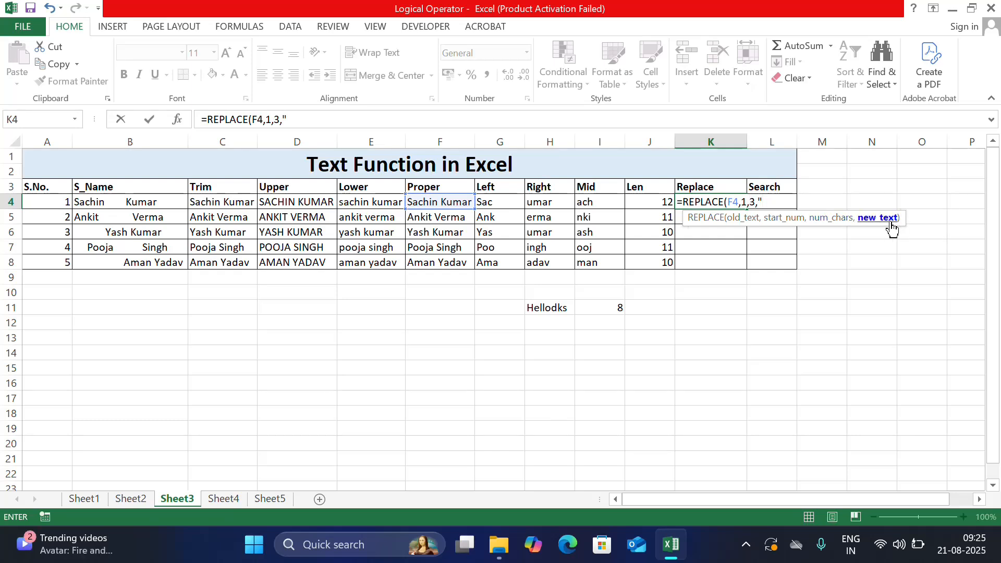
text(DKS"))
key(Return)
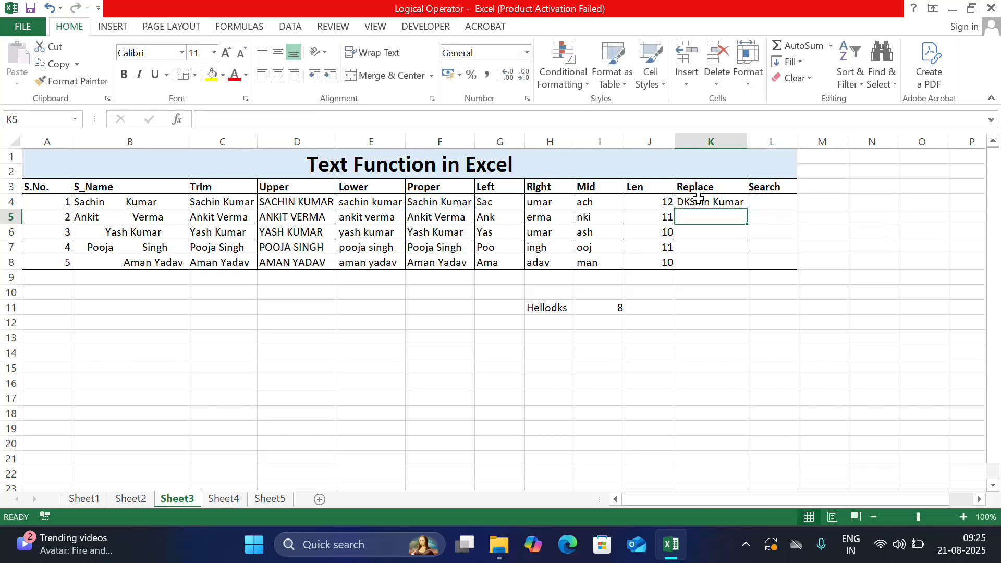
click(734, 201)
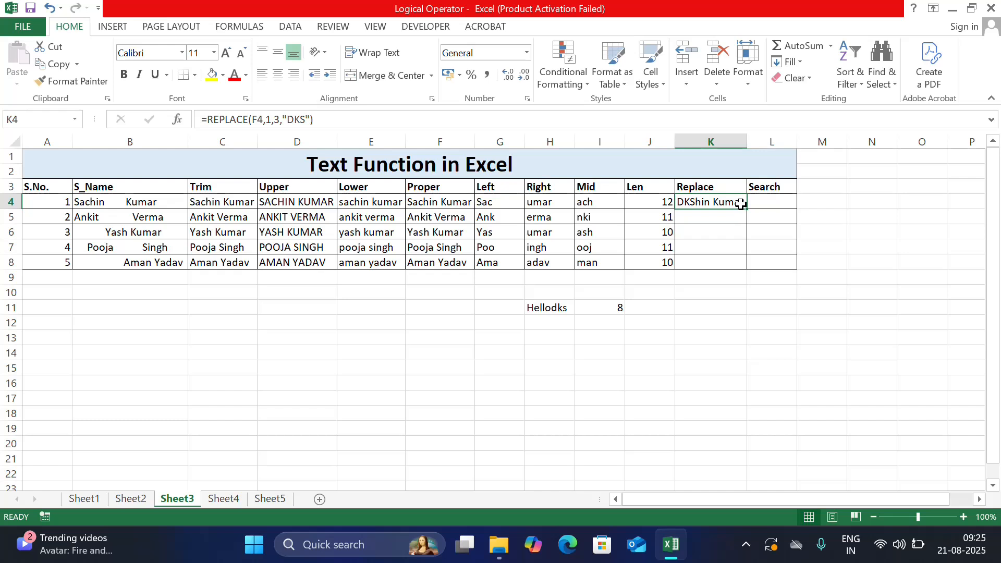
drag(746, 210, 753, 268)
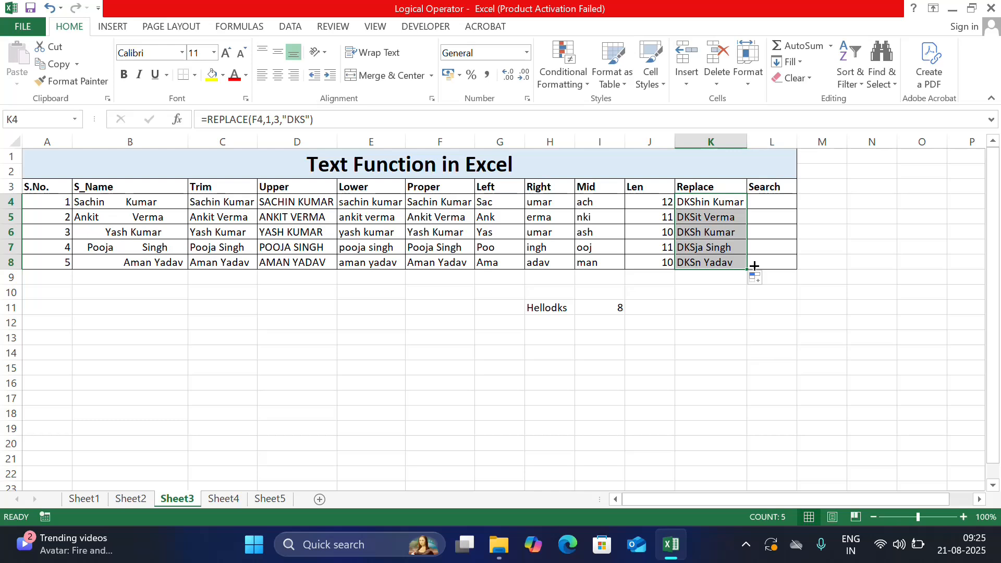
Step: Enter =SEARCH("a",F4,1) in L4 to find the position of "a", and fill it down through L8
click(771, 205)
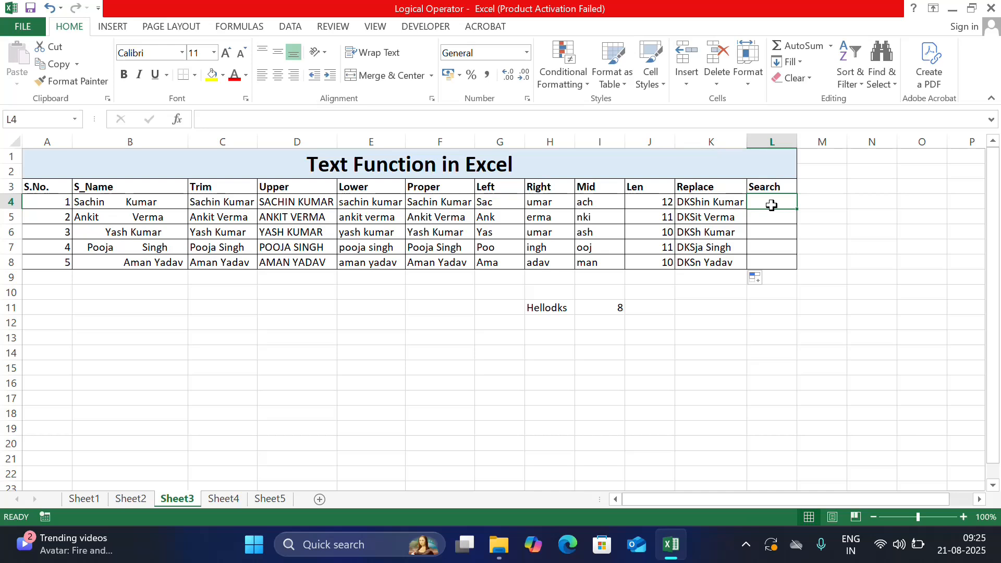
text(=)
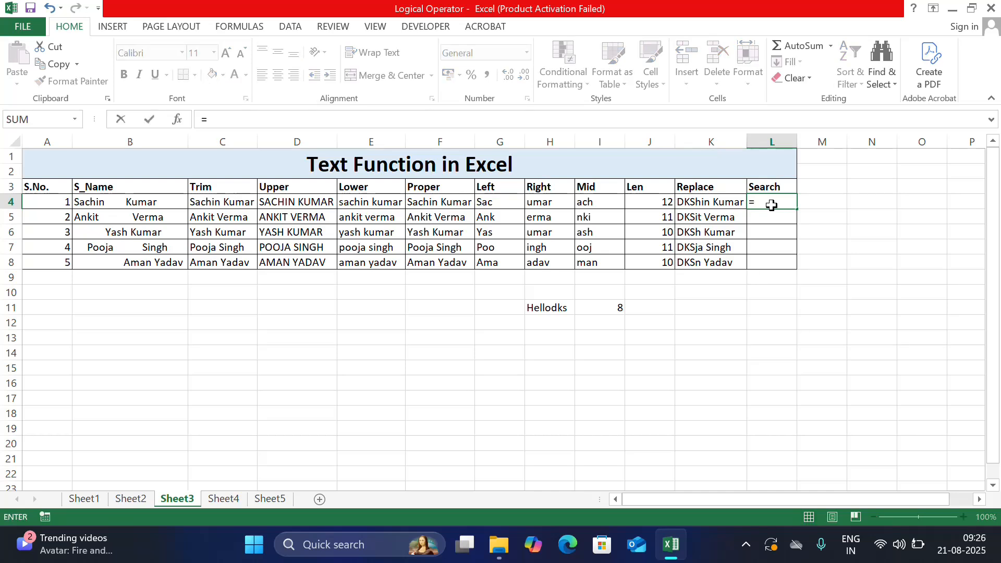
text(ser)
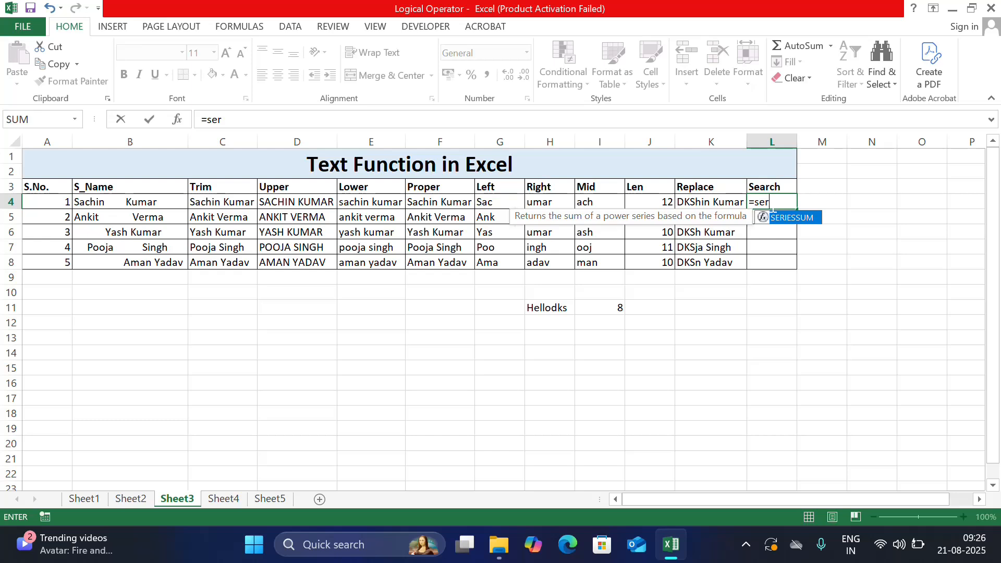
key(BackSpace)
text(ar)
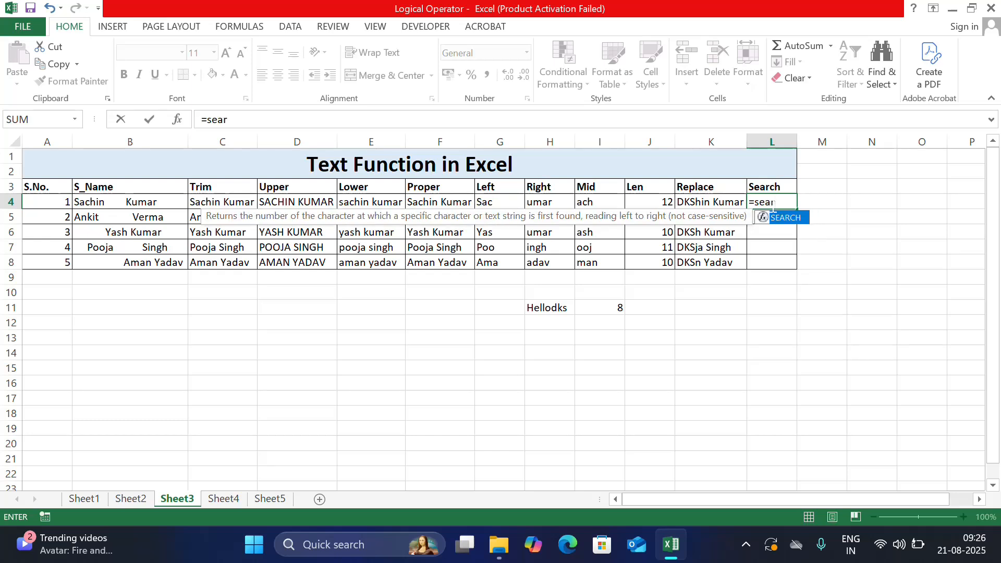
key(Tab)
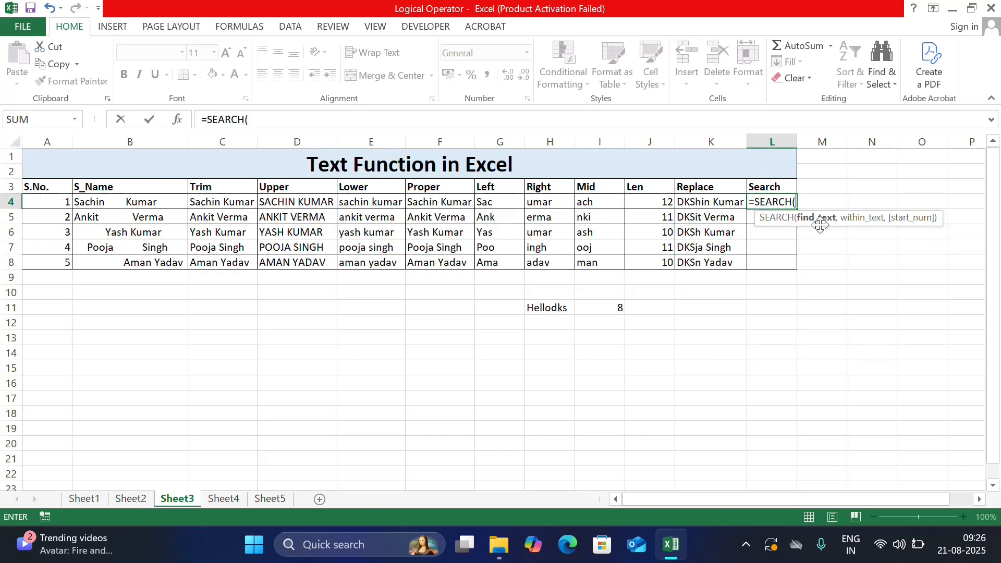
text("a",)
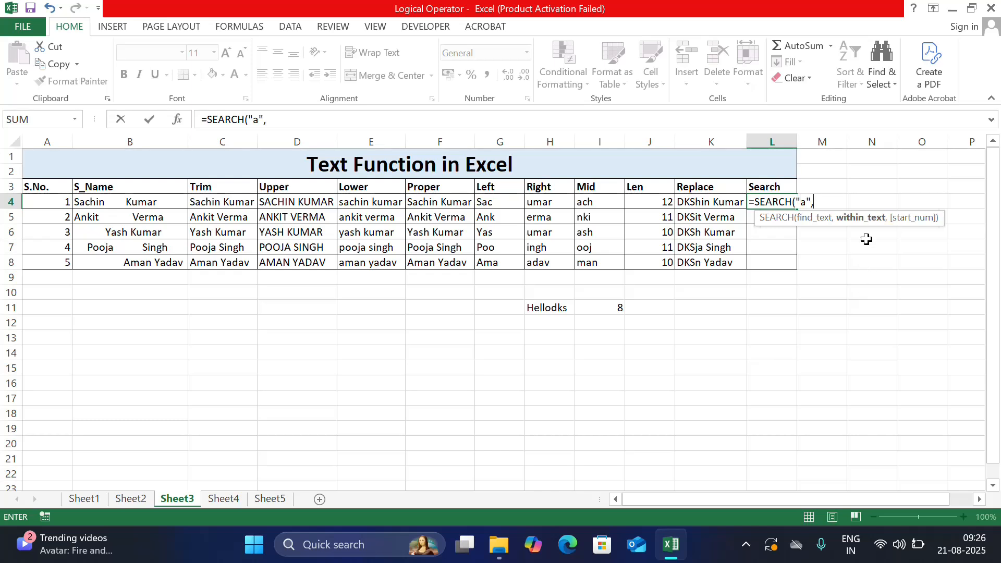
click(461, 202)
text(,)
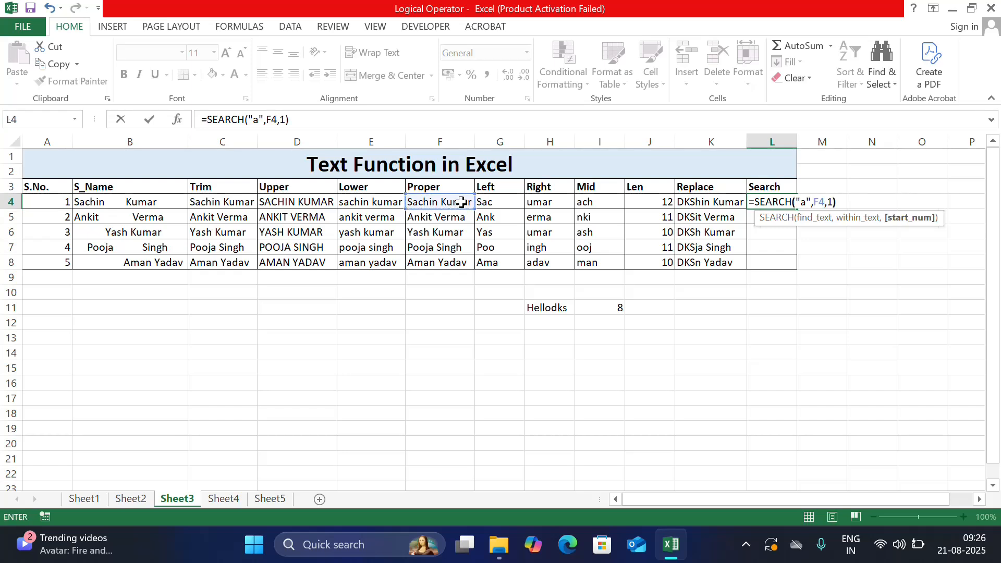
text(1))
key(Return)
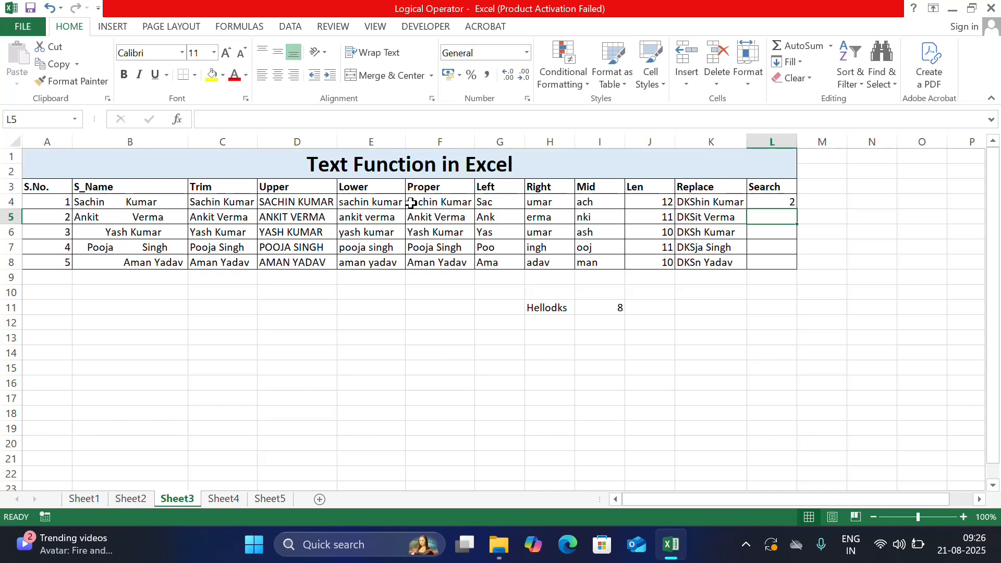
click(768, 204)
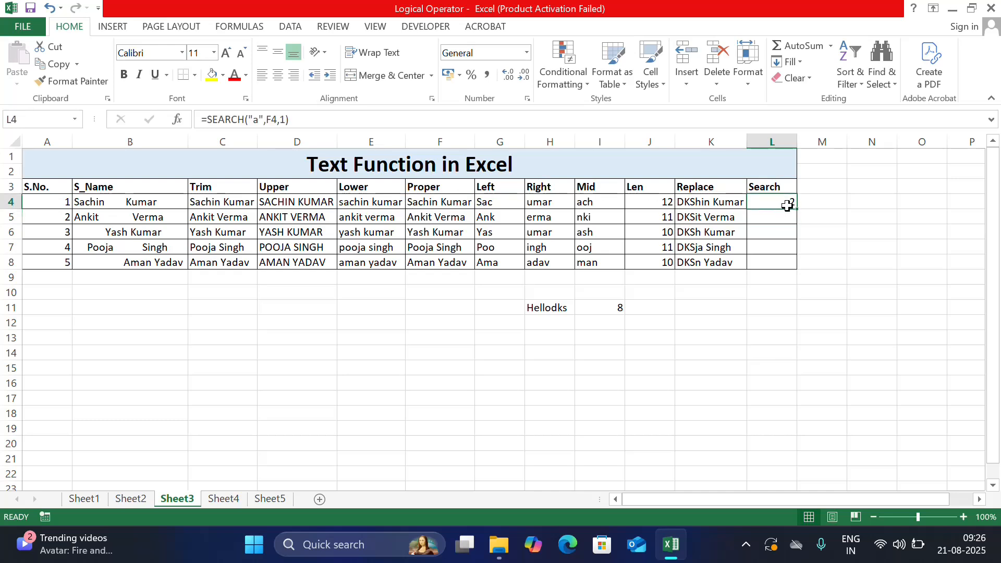
drag(795, 210, 798, 272)
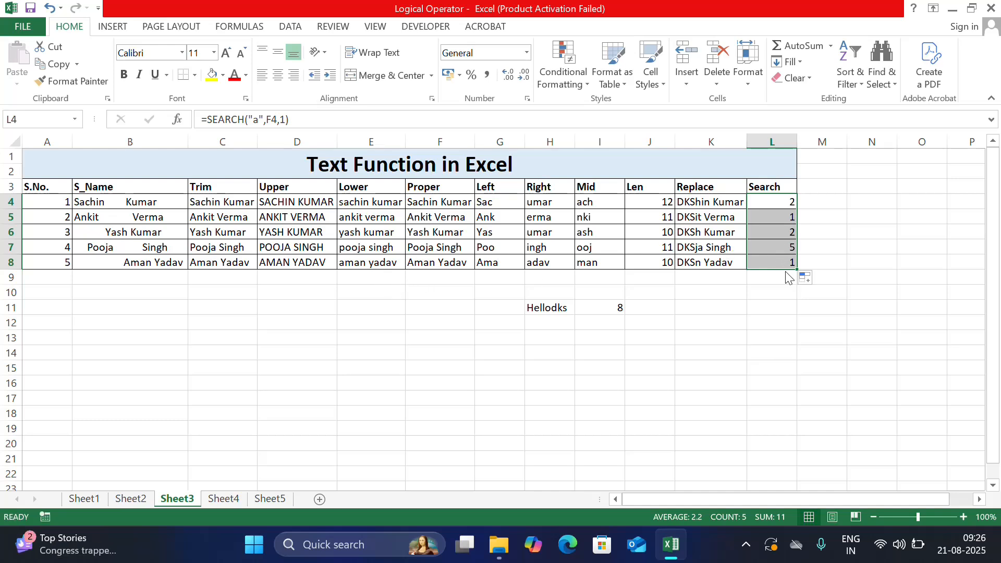
click(653, 310)
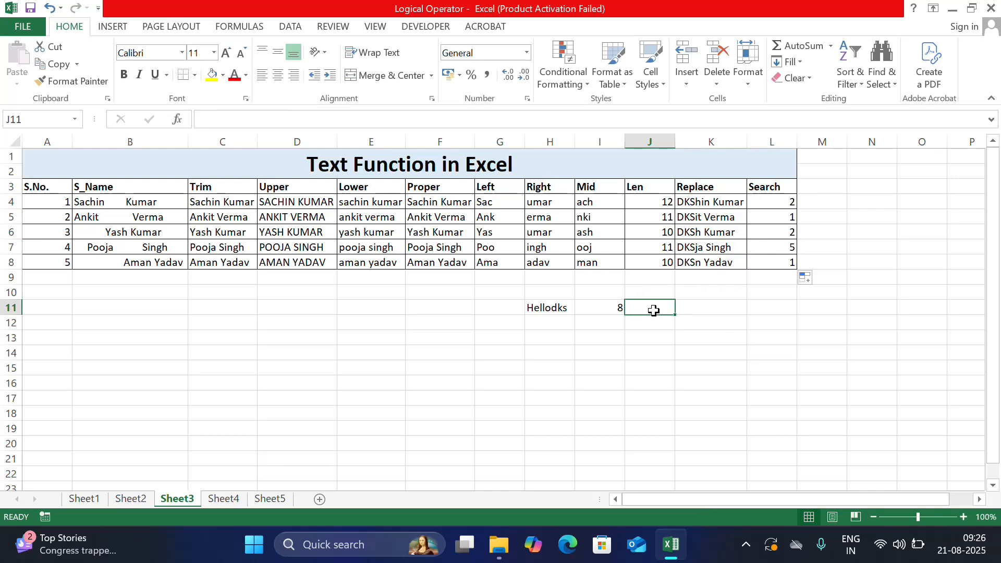